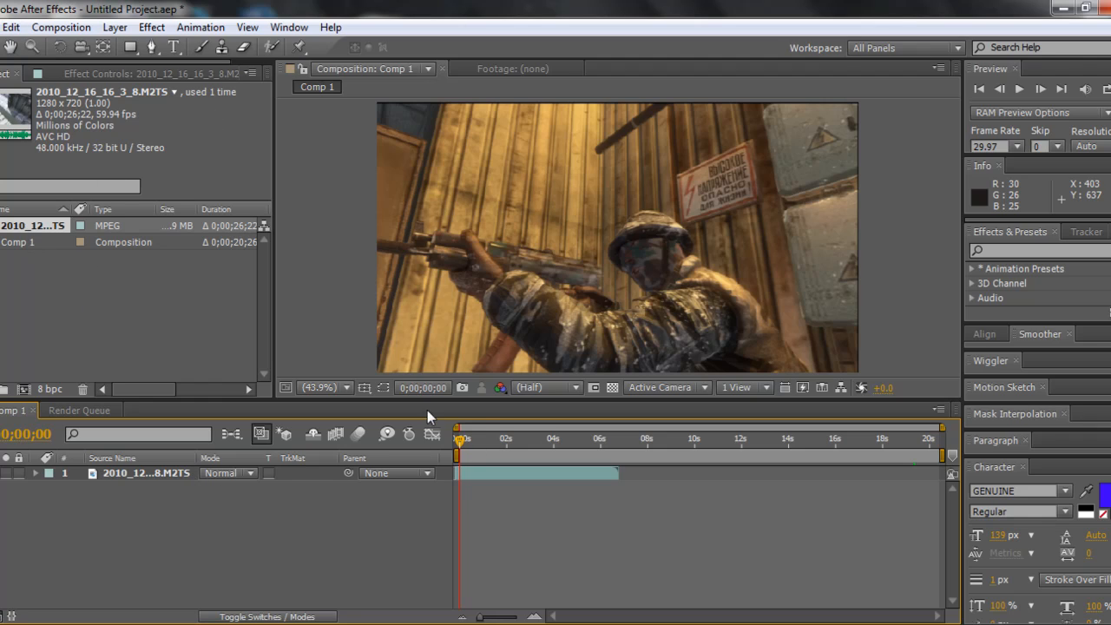
# Review the frame rate options in the settings for a new composition, and discard the dialog.
pyautogui.click(61, 26)
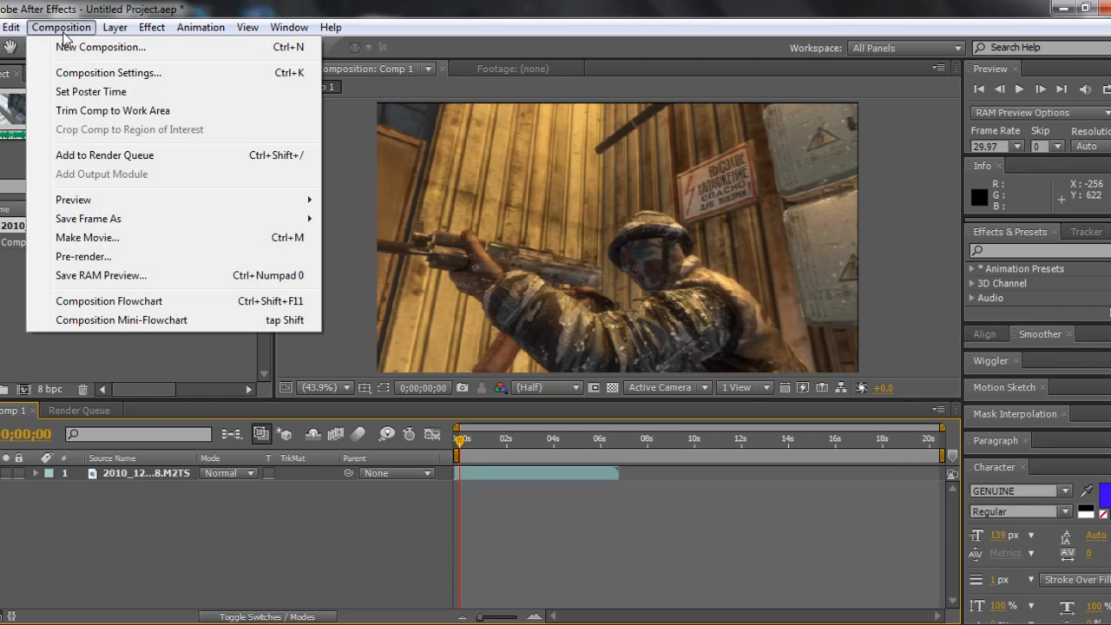
pyautogui.click(117, 56)
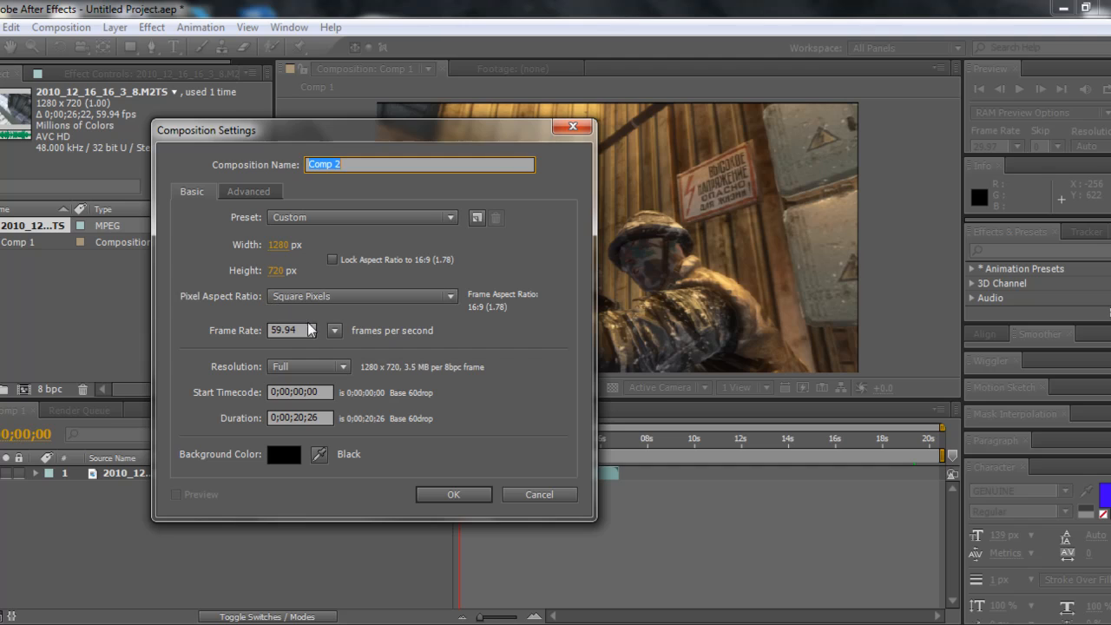
pyautogui.click(335, 332)
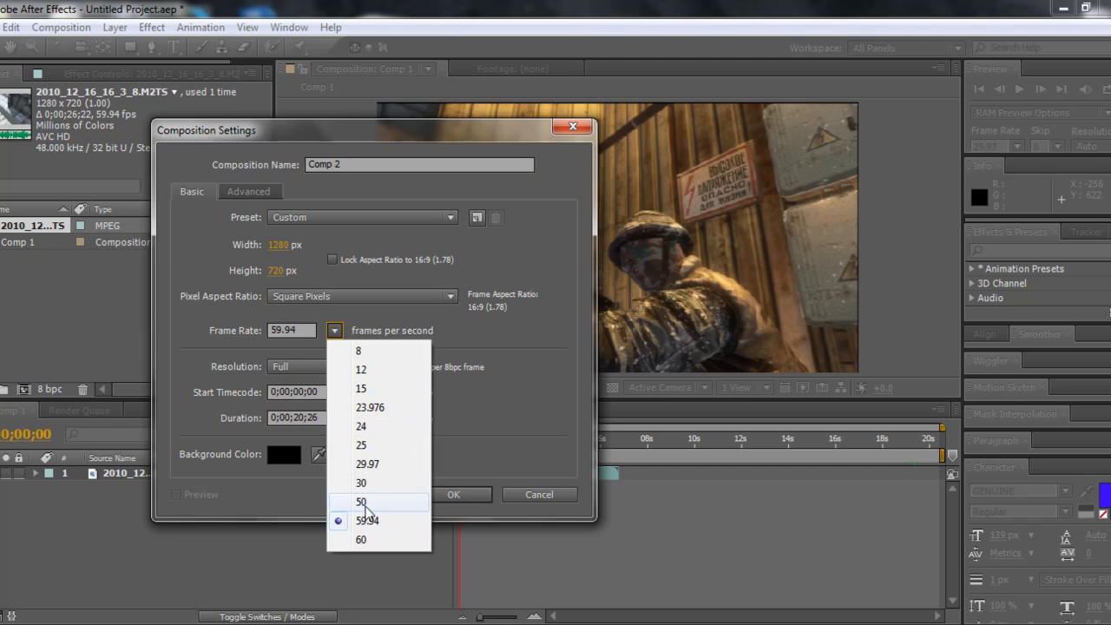
pyautogui.click(388, 332)
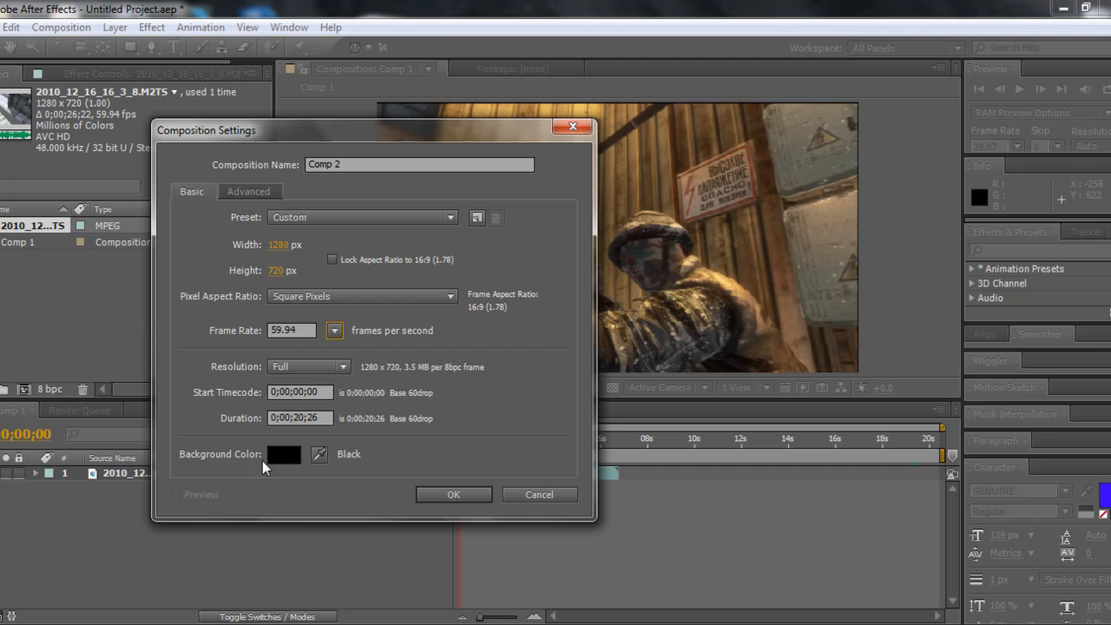
pyautogui.click(525, 495)
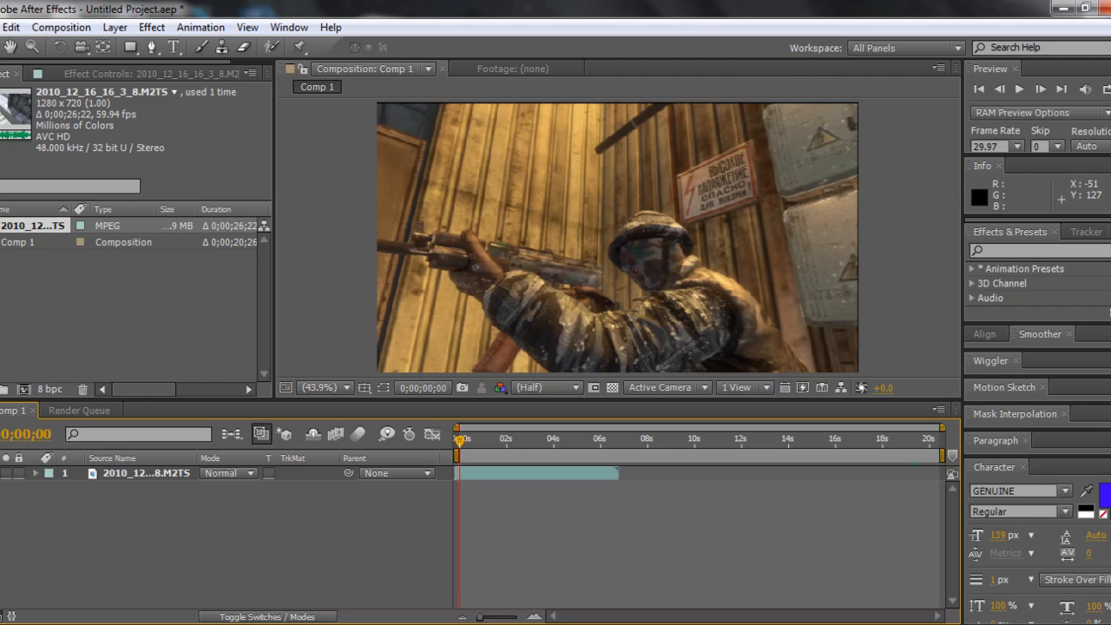
# Browse the Videos library for importable footage without importing a file.
pyautogui.click(0, 27)
pyautogui.moveTo(24, 275)
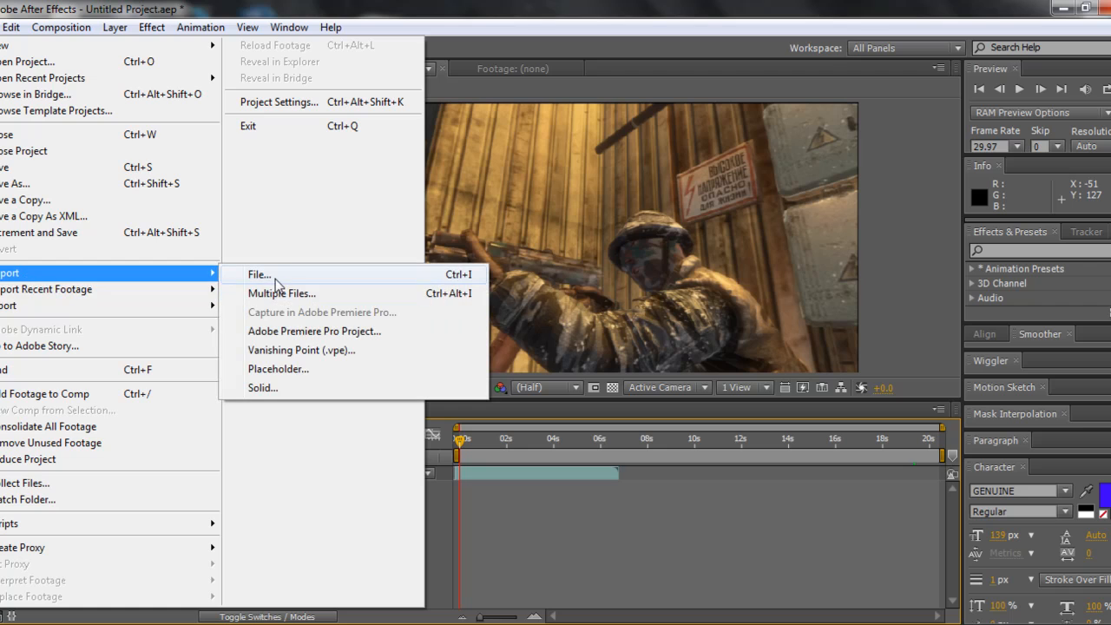
pyautogui.click(260, 275)
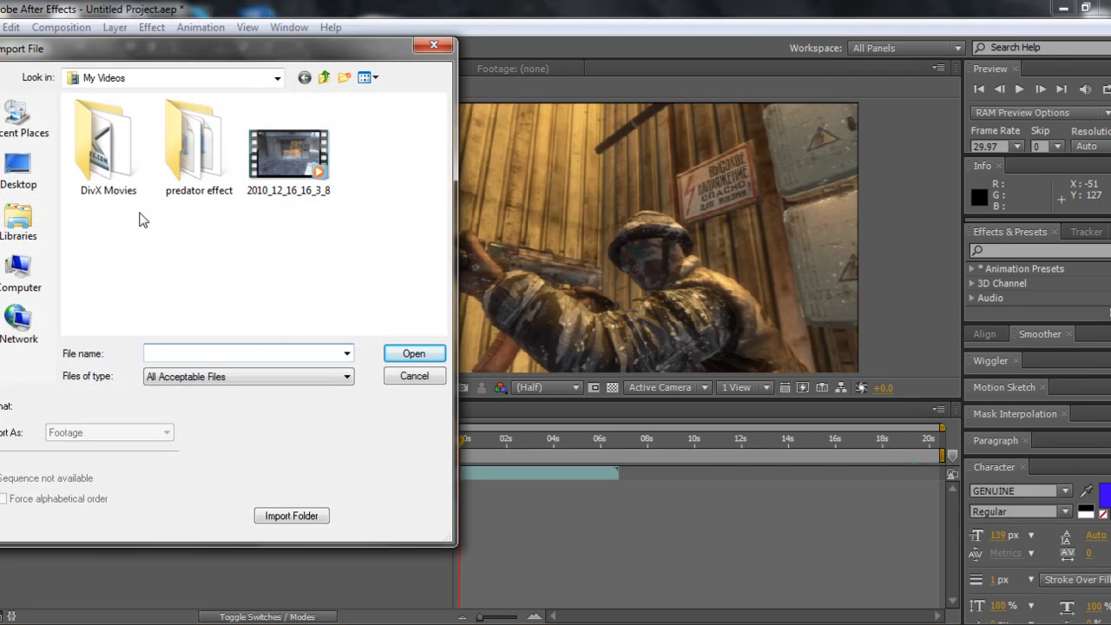
pyautogui.click(65, 207)
pyautogui.click(19, 221)
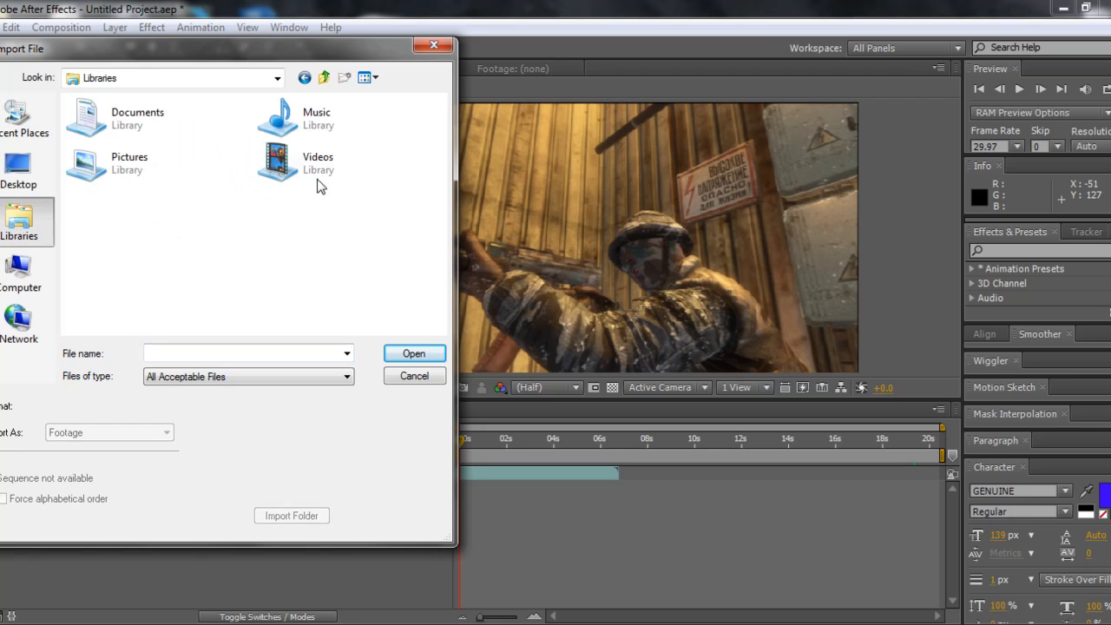
pyautogui.doubleClick(318, 168)
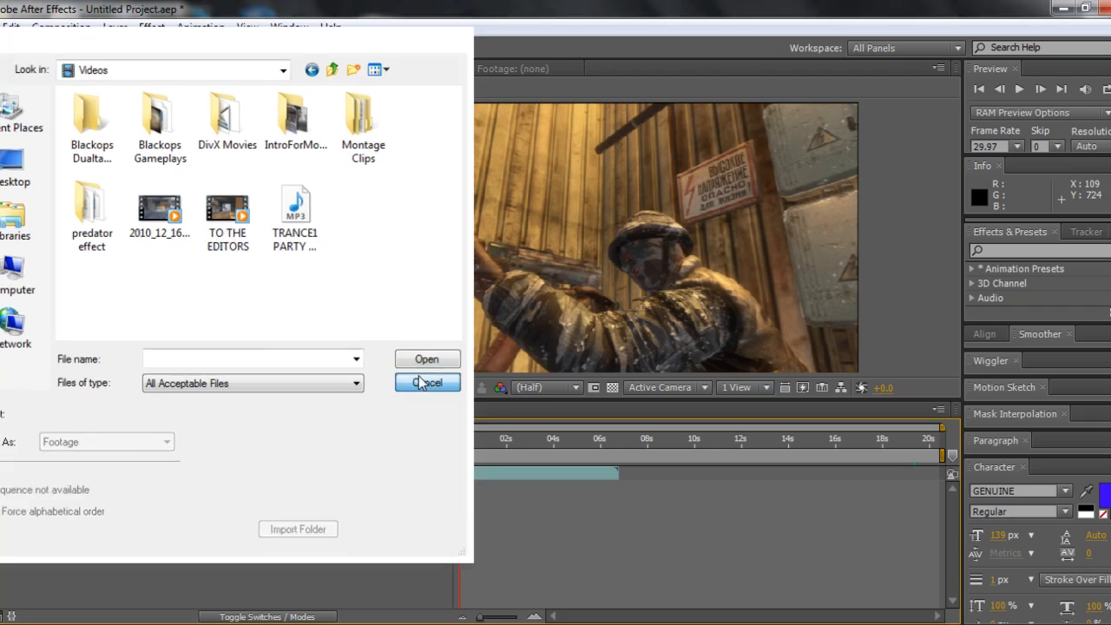
pyautogui.click(414, 377)
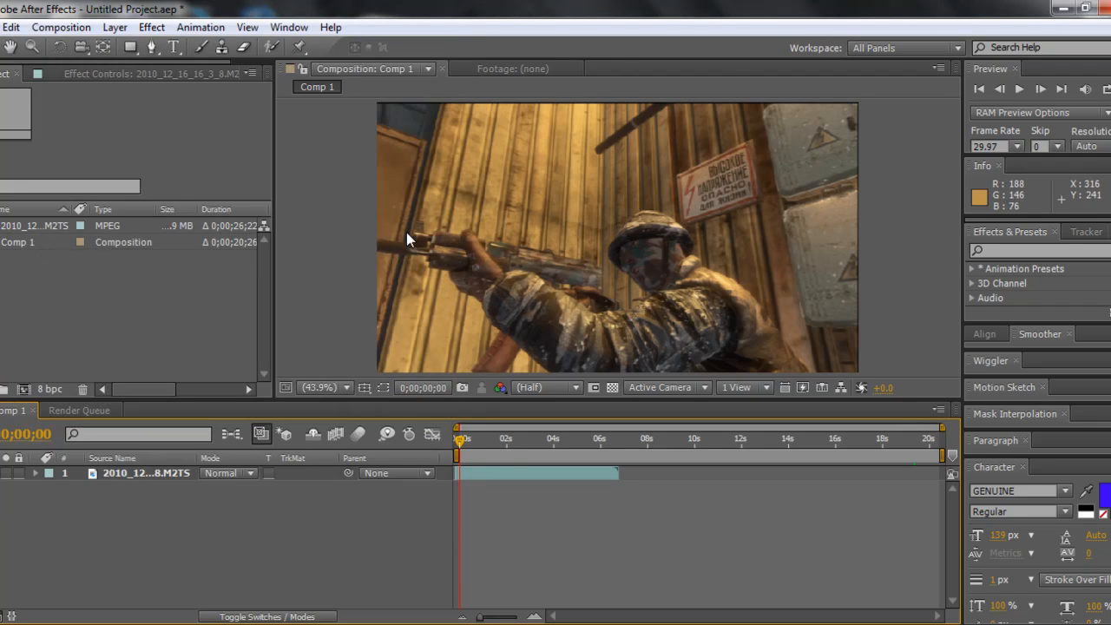
# Add an adjustment layer above the gameplay clip in Comp 1.
pyautogui.click(58, 226)
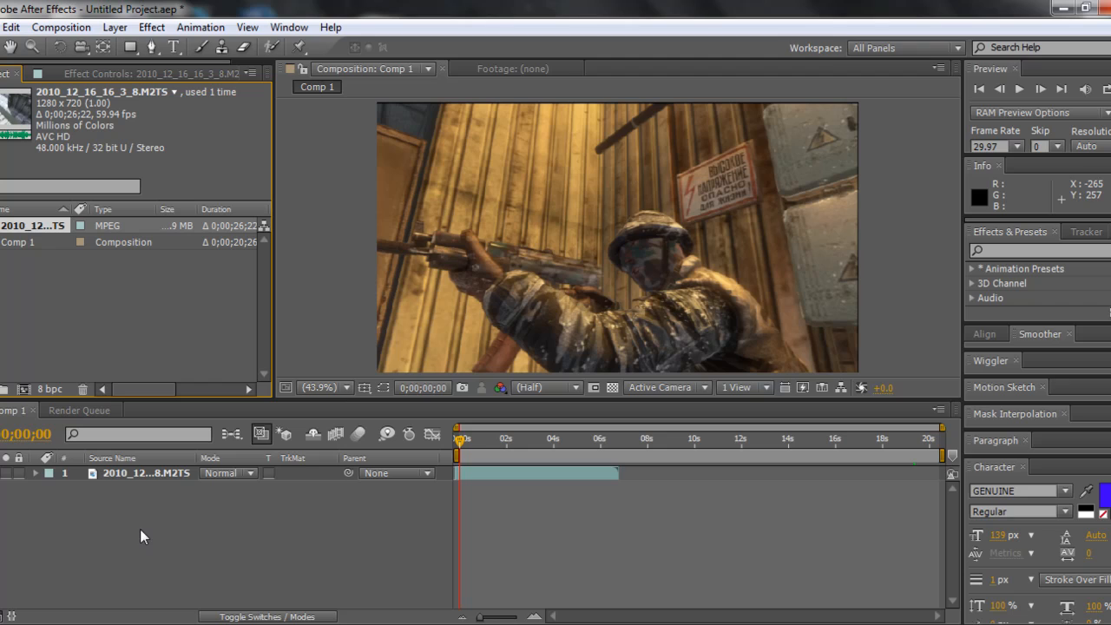
pyautogui.click(126, 475)
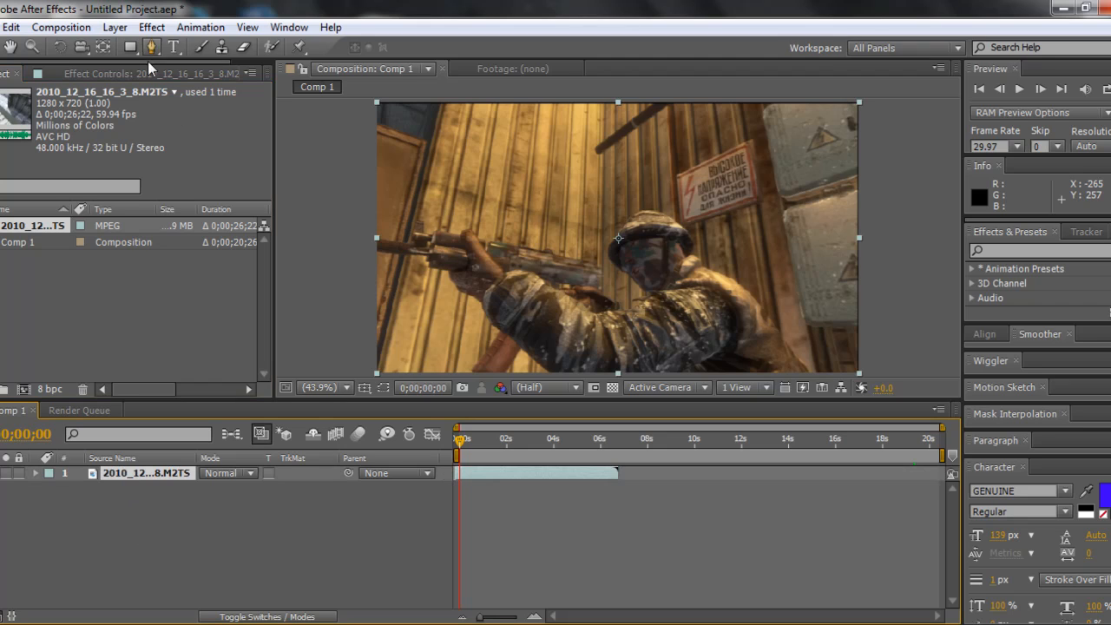
pyautogui.rightClick(142, 536)
pyautogui.moveTo(189, 369)
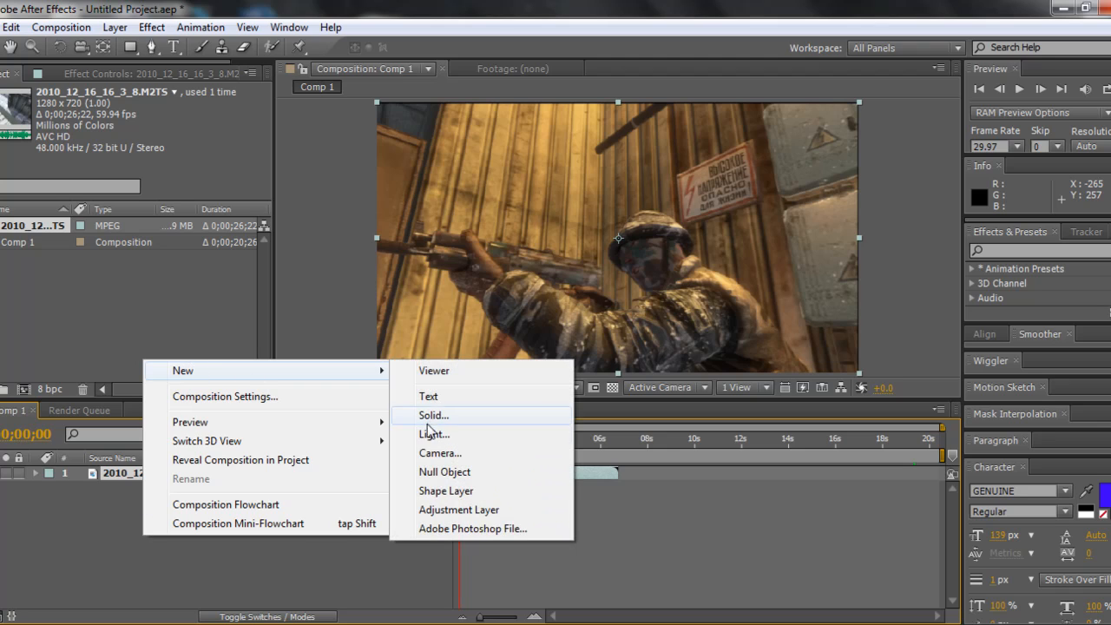
pyautogui.click(434, 509)
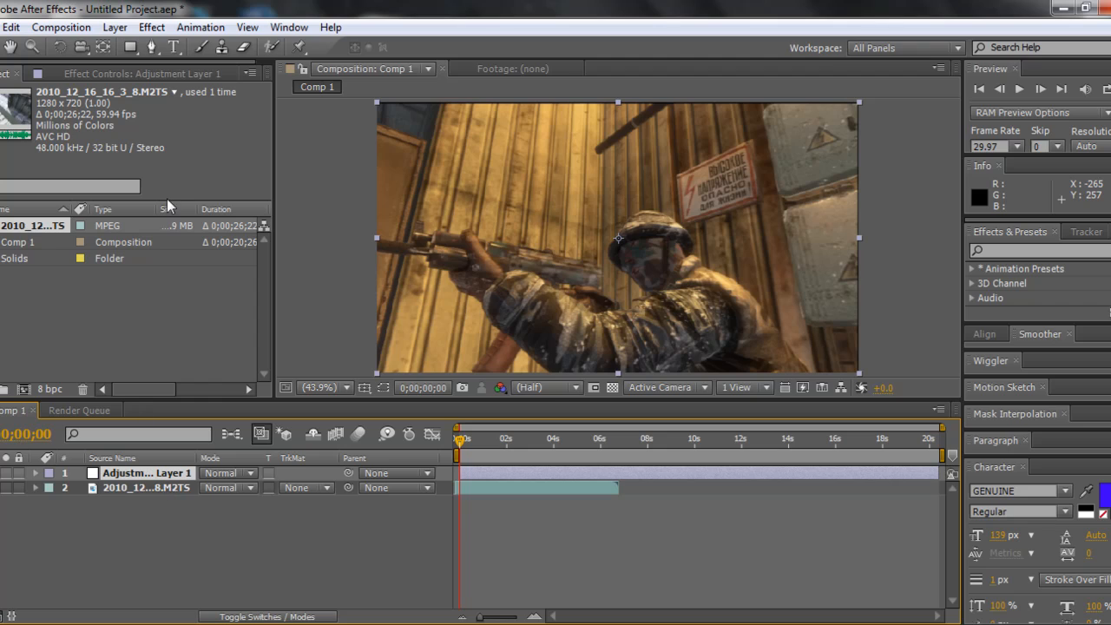
# Apply the Curves color correction effect to the adjustment layer above the clip.
pyautogui.click(145, 487)
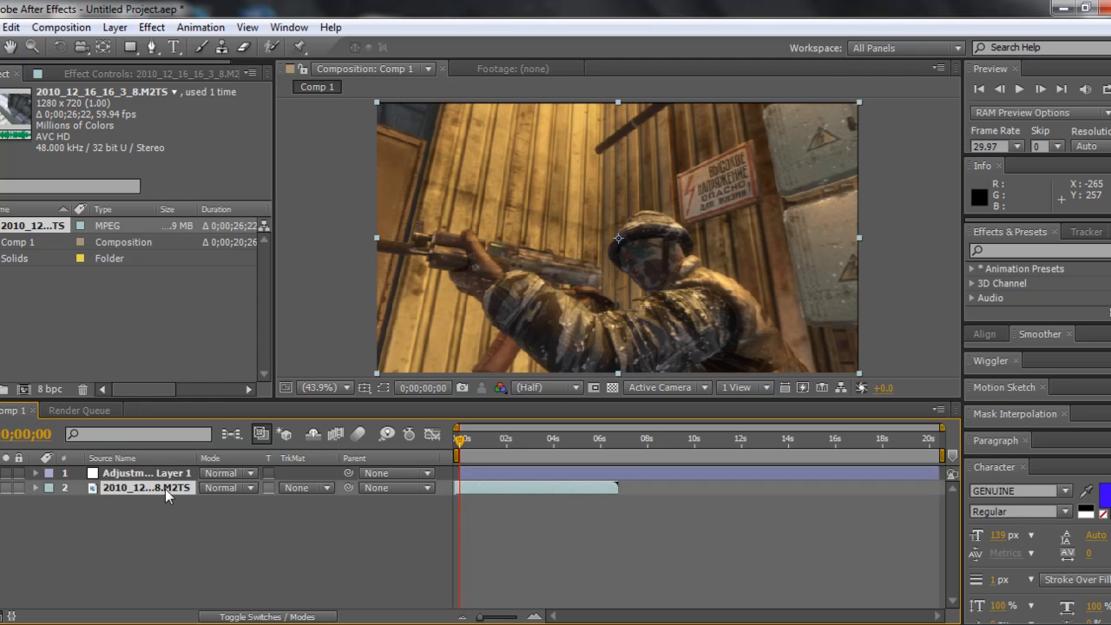
pyautogui.rightClick(142, 533)
pyautogui.moveTo(181, 362)
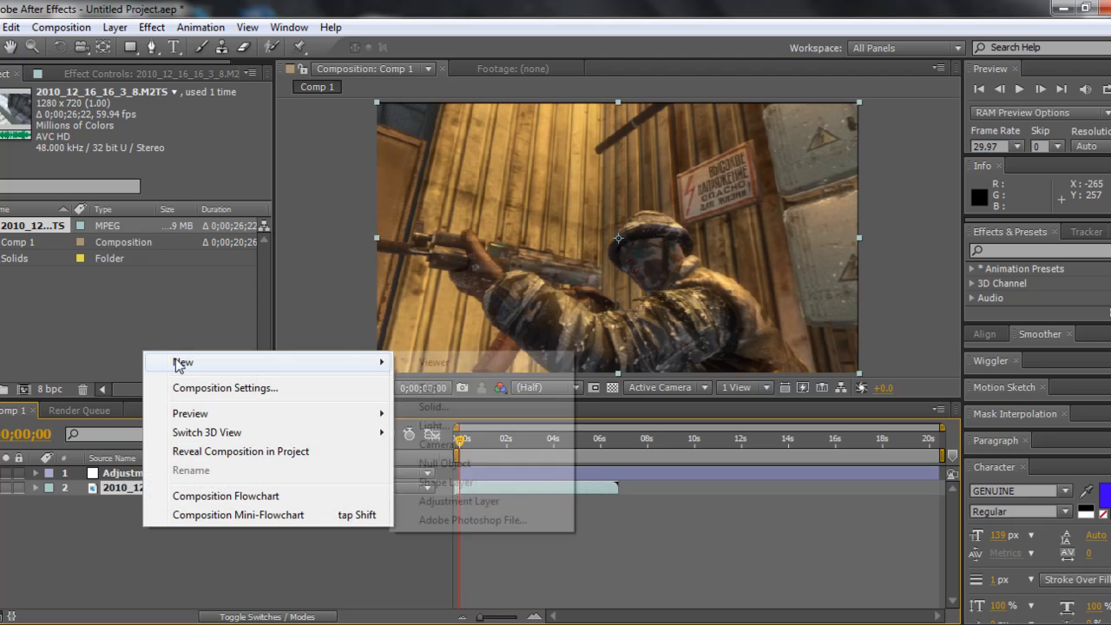
pyautogui.click(120, 516)
pyautogui.click(135, 470)
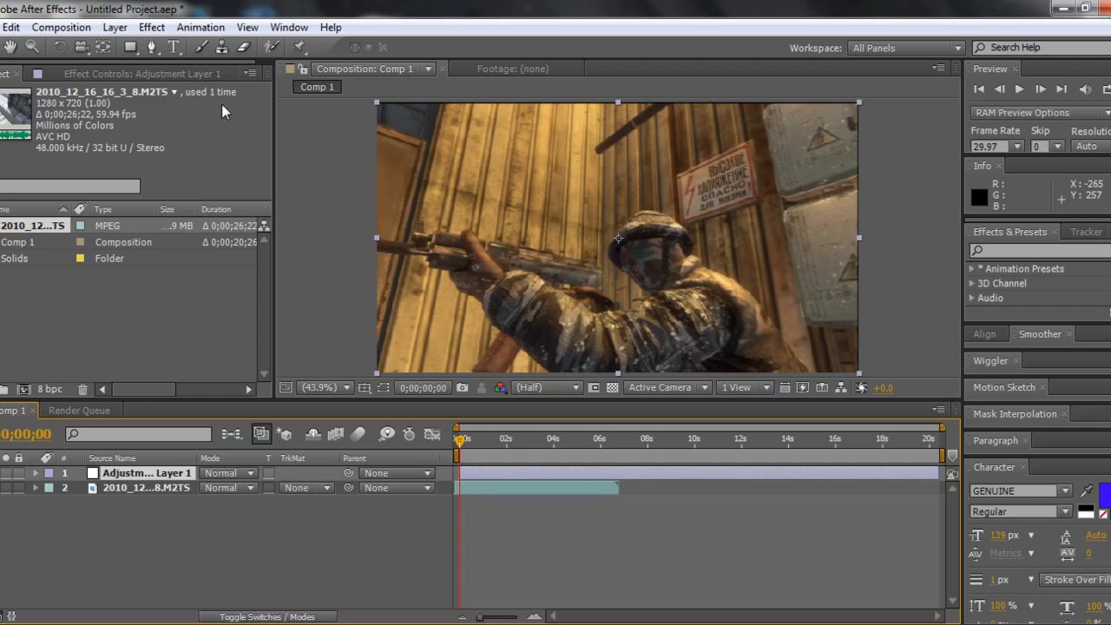
pyautogui.click(152, 27)
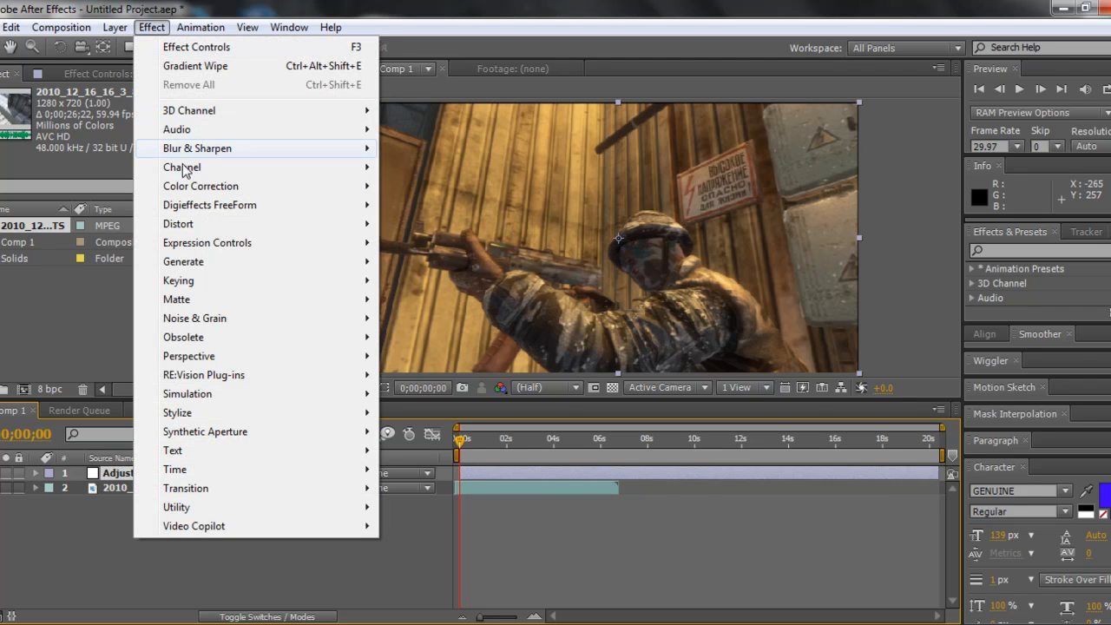
pyautogui.moveTo(186, 194)
pyautogui.click(413, 383)
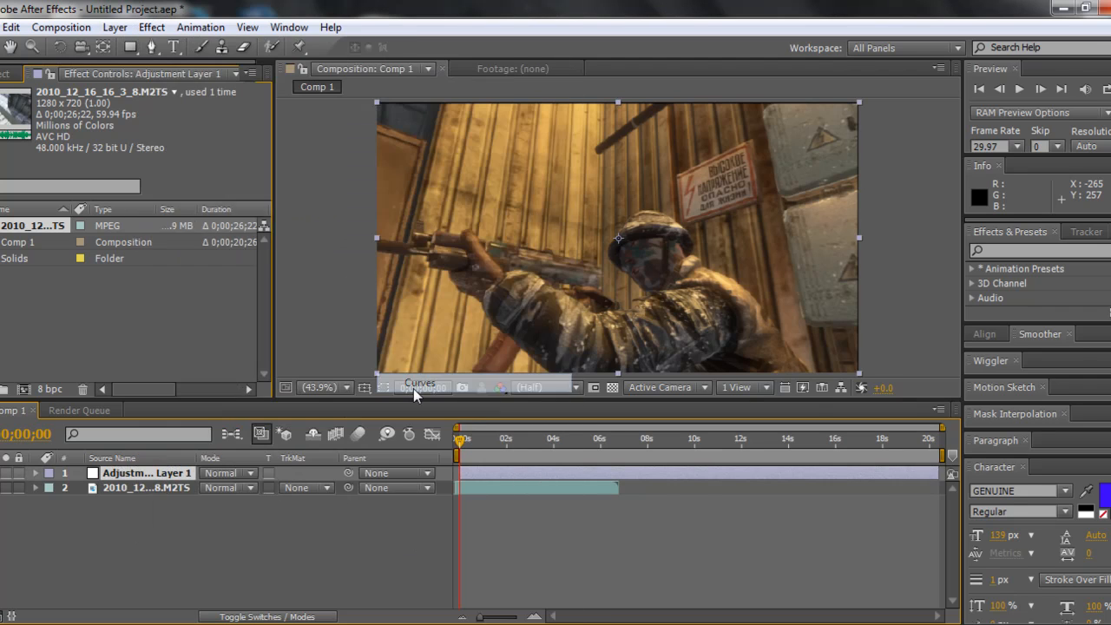
# Bend the RGB curve into several peaks and dips, and delete the adjustment layer that carries it.
pyautogui.click(102, 205)
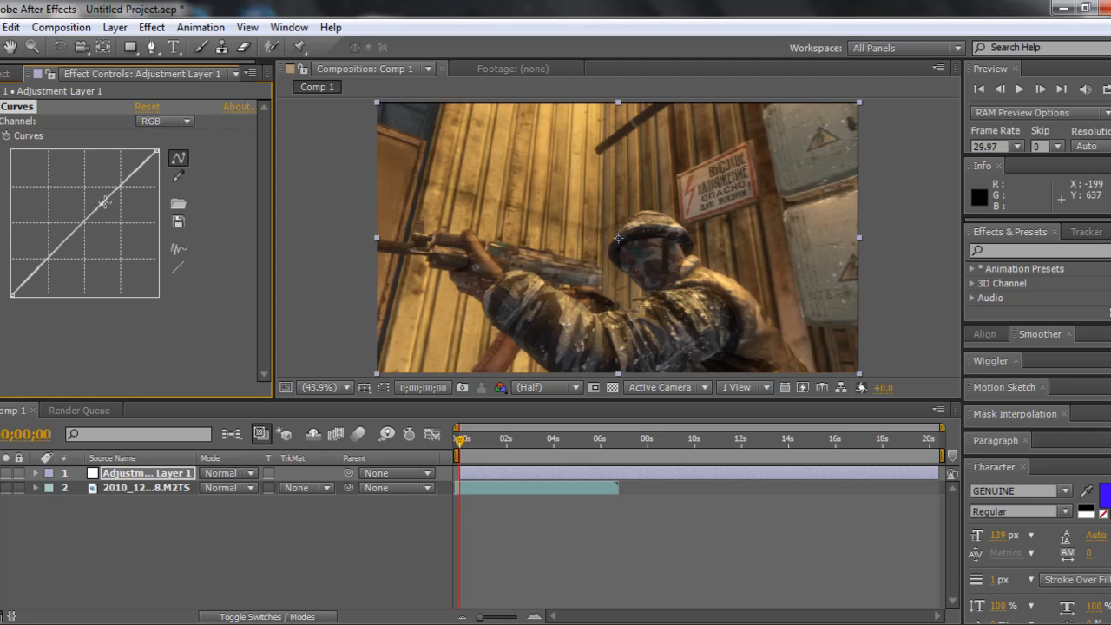
pyautogui.moveTo(103, 205); pyautogui.dragTo(99, 203)
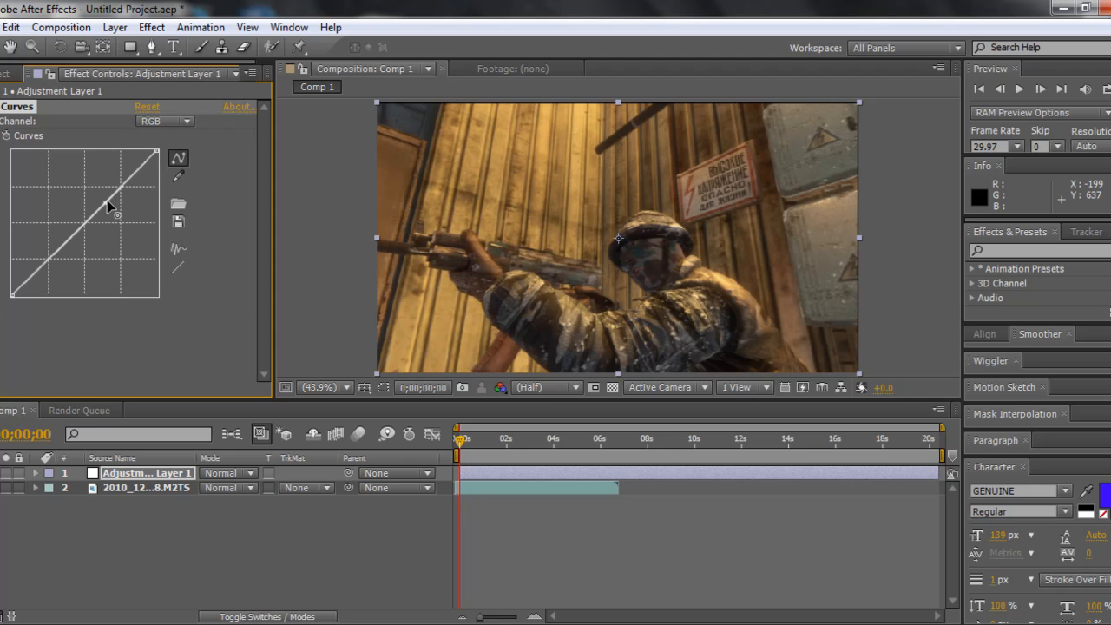
pyautogui.click(108, 202)
pyautogui.click(92, 184)
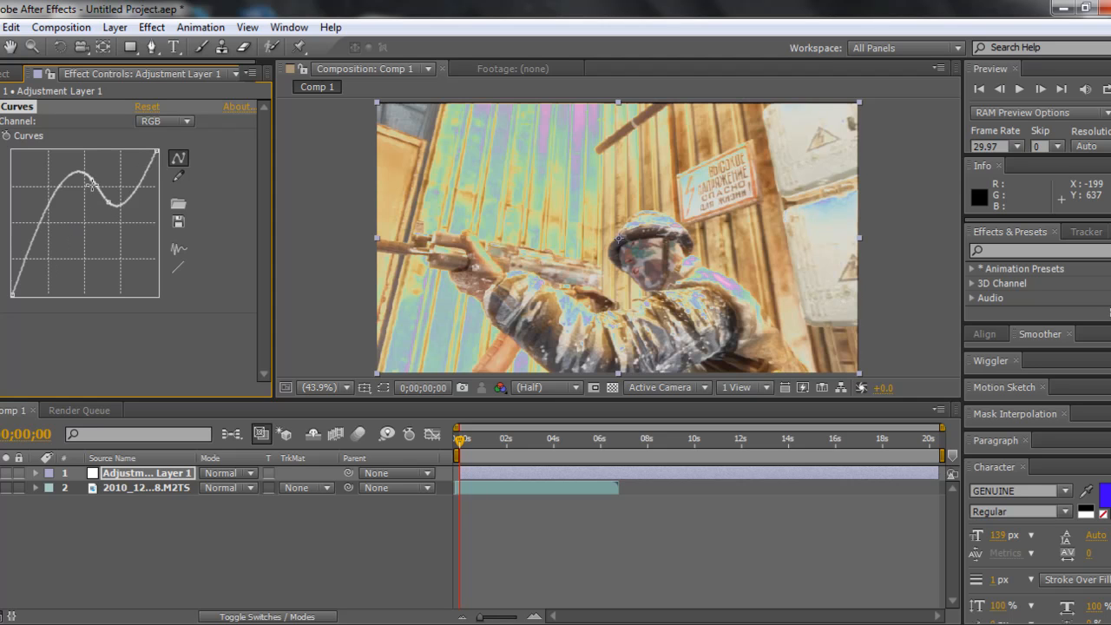
pyautogui.click(68, 252)
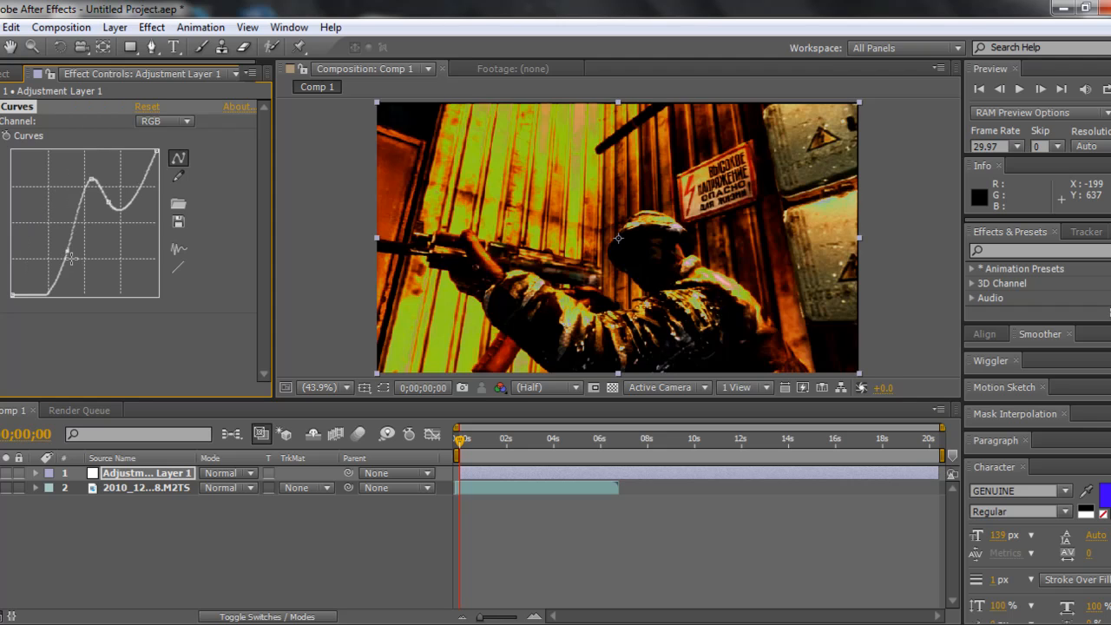
pyautogui.click(56, 248)
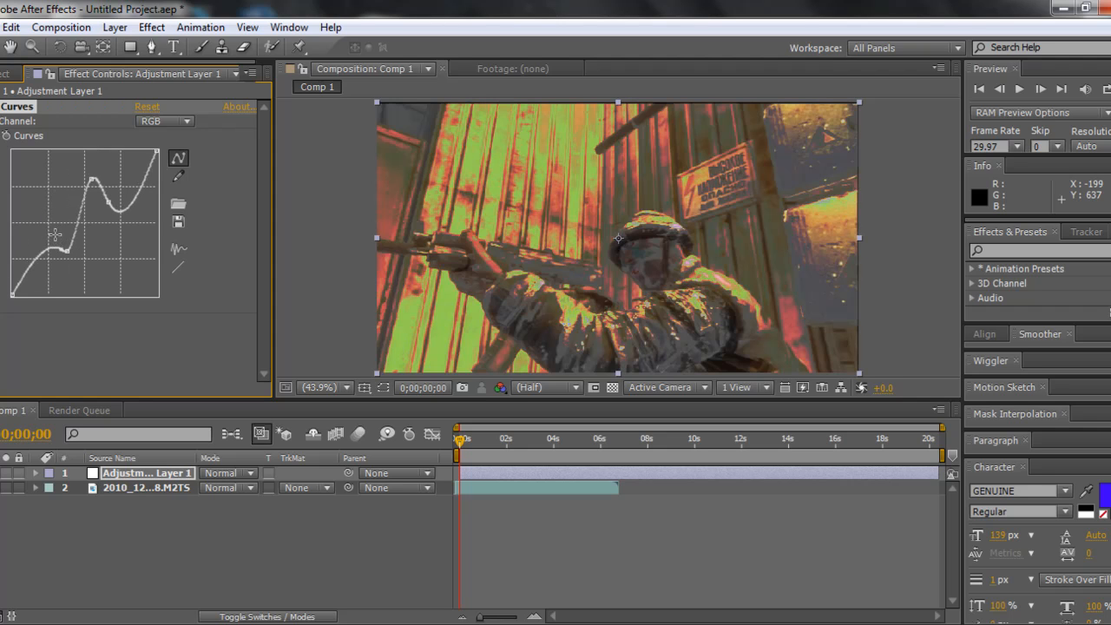
pyautogui.click(58, 235)
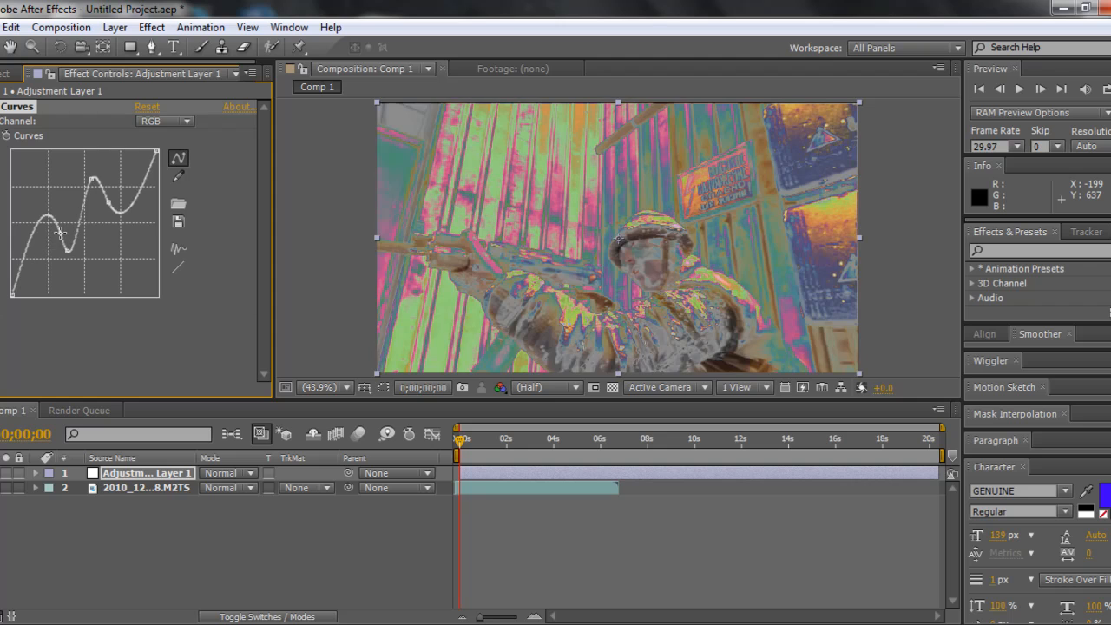
pyautogui.click(147, 476)
pyautogui.press('Delete')
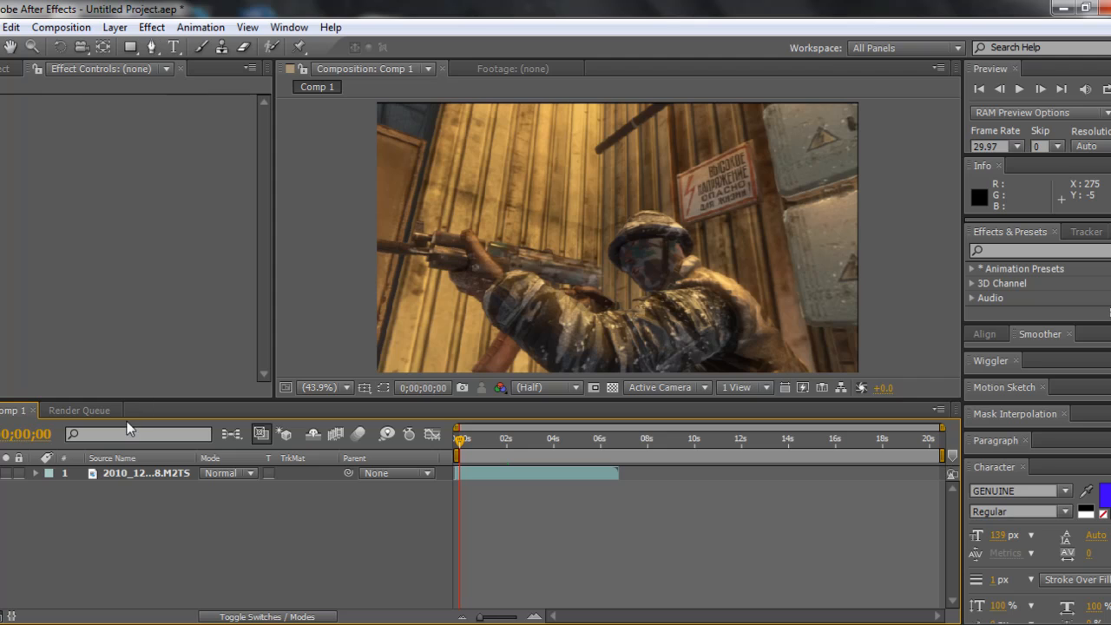
# Create a fresh adjustment layer above the gameplay clip for masking.
pyautogui.click(142, 474)
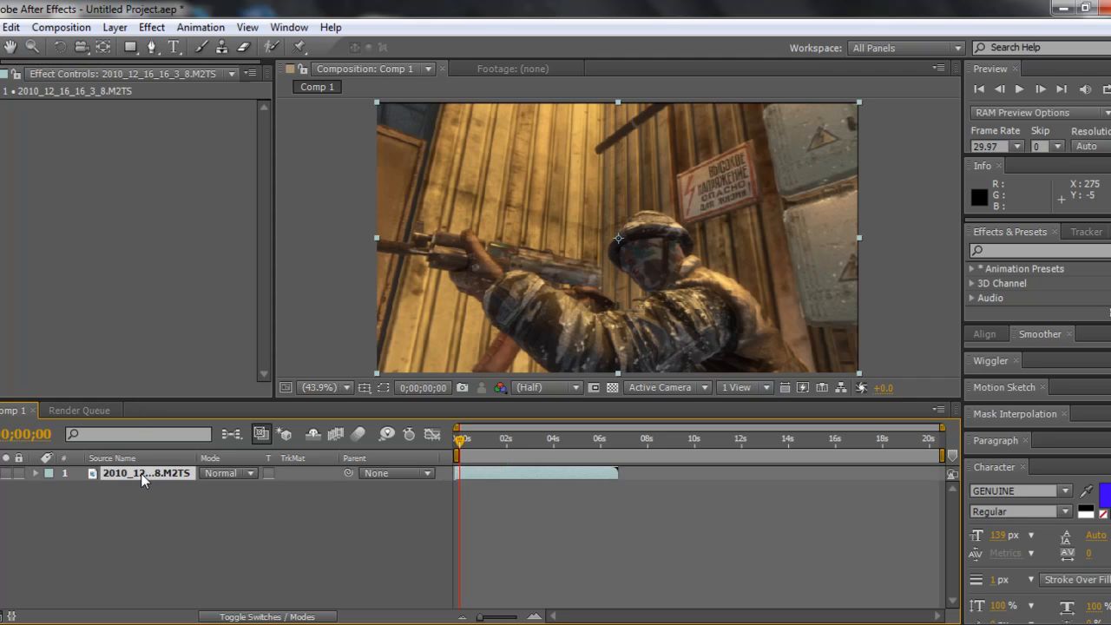
pyautogui.rightClick(112, 541)
pyautogui.moveTo(161, 381)
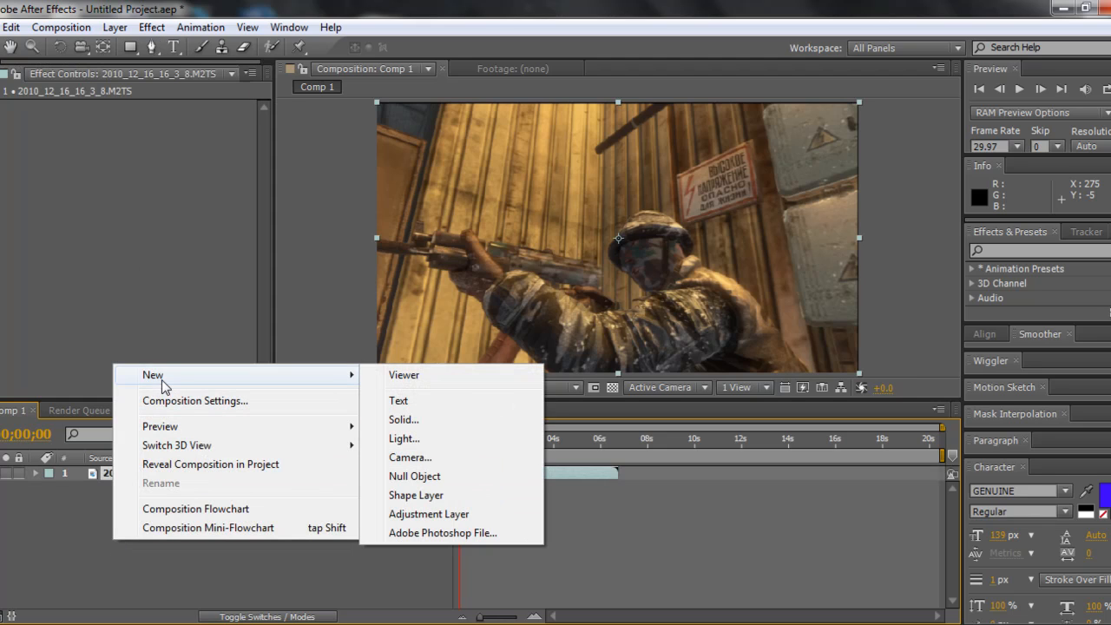
pyautogui.click(425, 514)
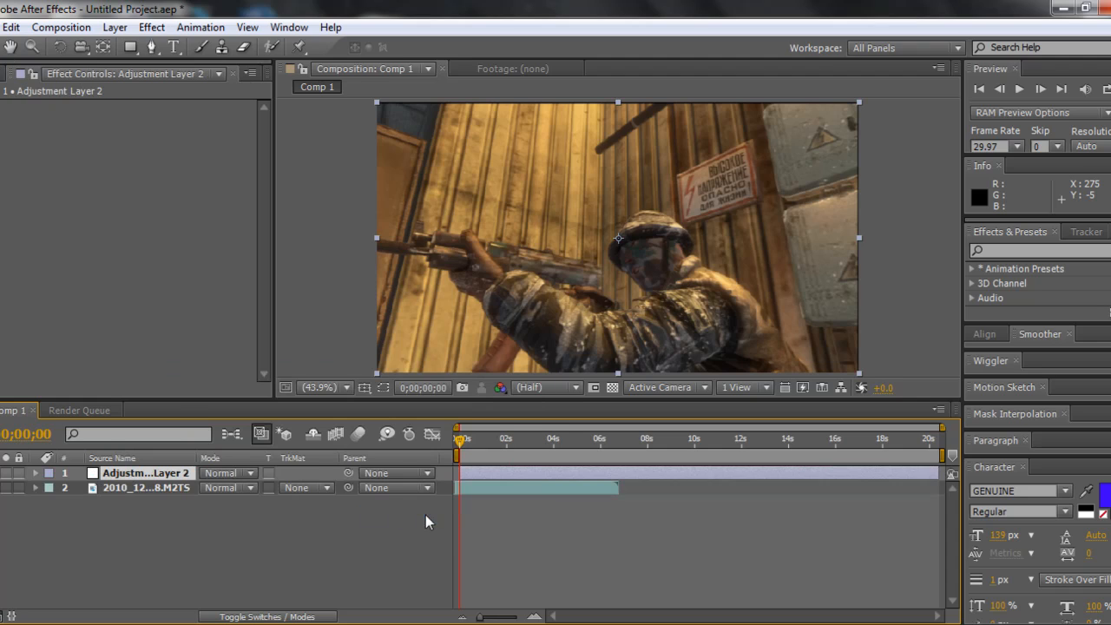
# Start a Pen tool mask on the adjustment layer, tracing the soldier's back and shoulder from the frame's lower edge up to the neck.
pyautogui.click(153, 49)
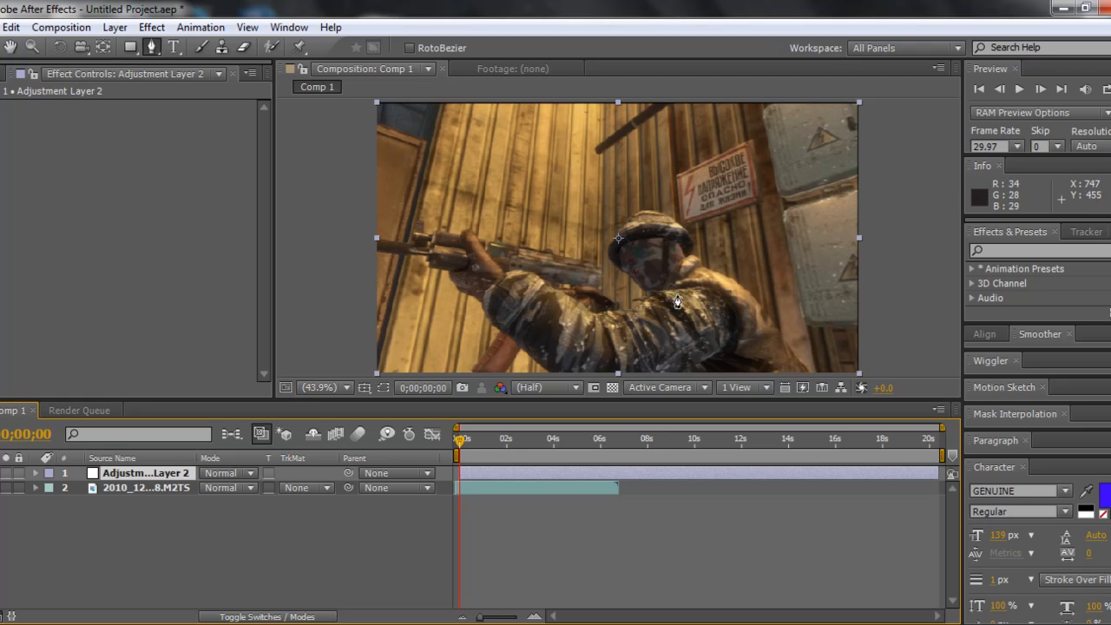
pyautogui.click(808, 372)
pyautogui.click(778, 333)
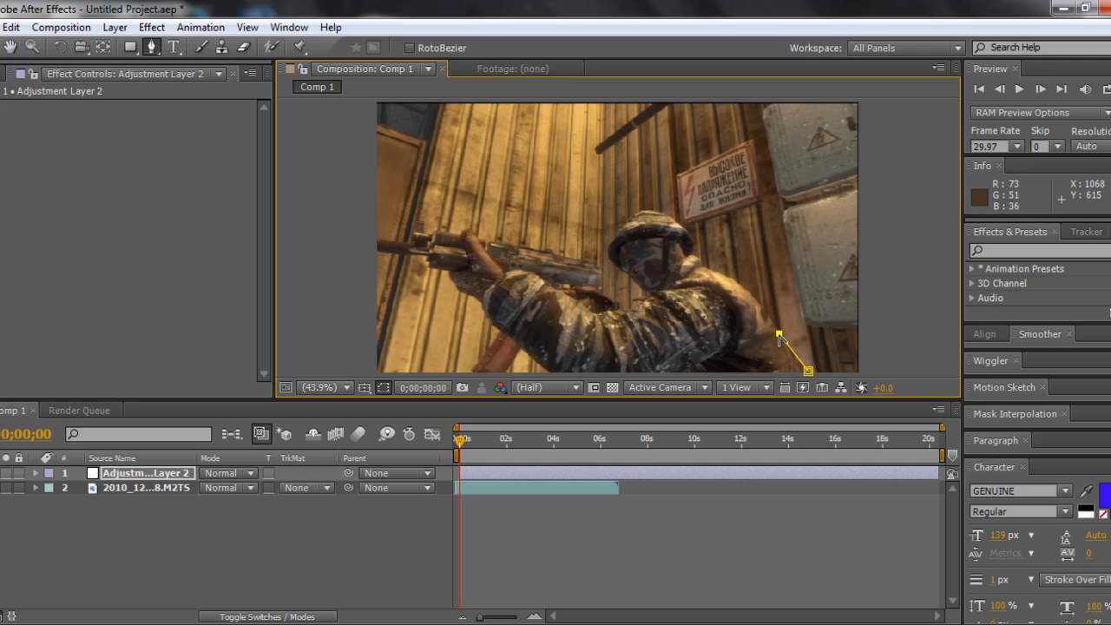
pyautogui.click(749, 292)
pyautogui.click(712, 271)
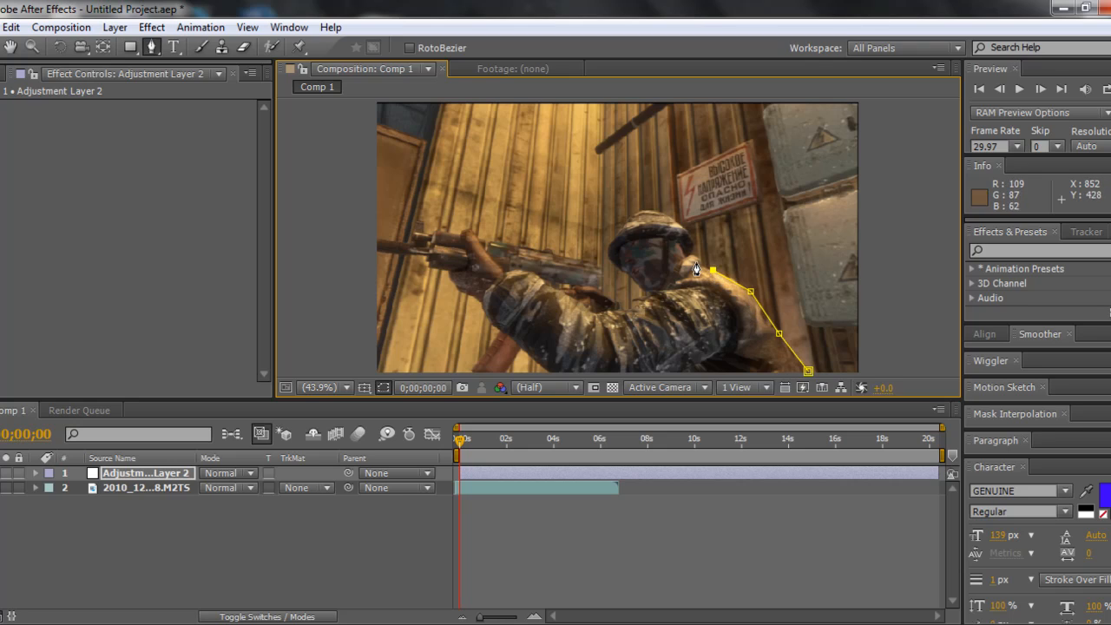
pyautogui.click(690, 252)
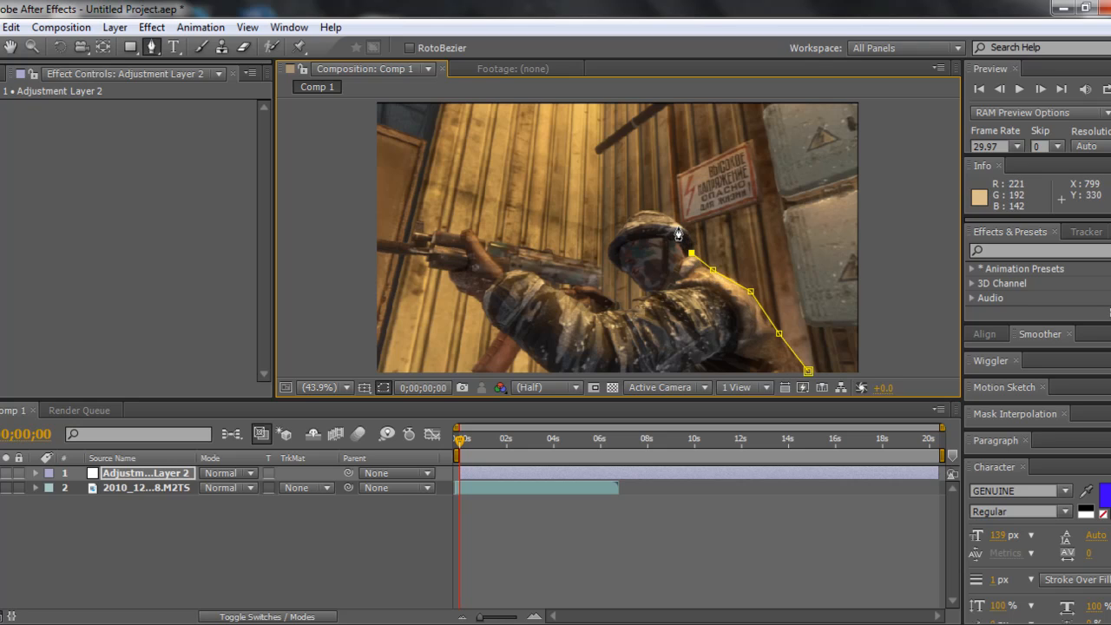
# Continue the mask path over the soldier's helmet and down the front of the face to the chin.
pyautogui.click(668, 213)
pyautogui.click(649, 211)
pyautogui.click(628, 214)
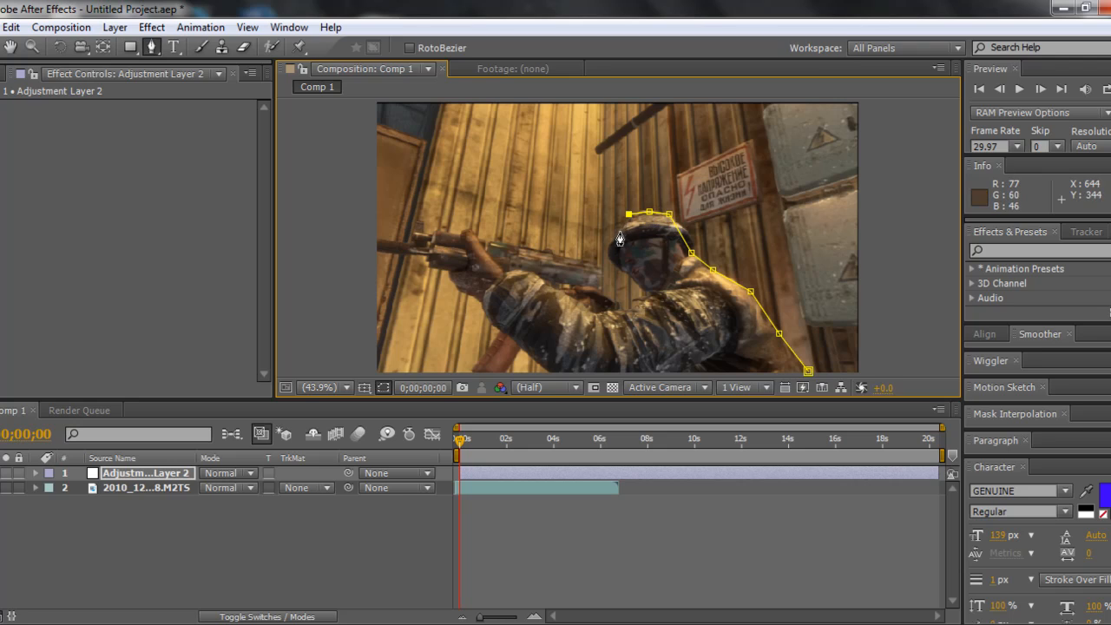
pyautogui.click(618, 232)
pyautogui.click(609, 244)
pyautogui.click(612, 266)
pyautogui.click(633, 282)
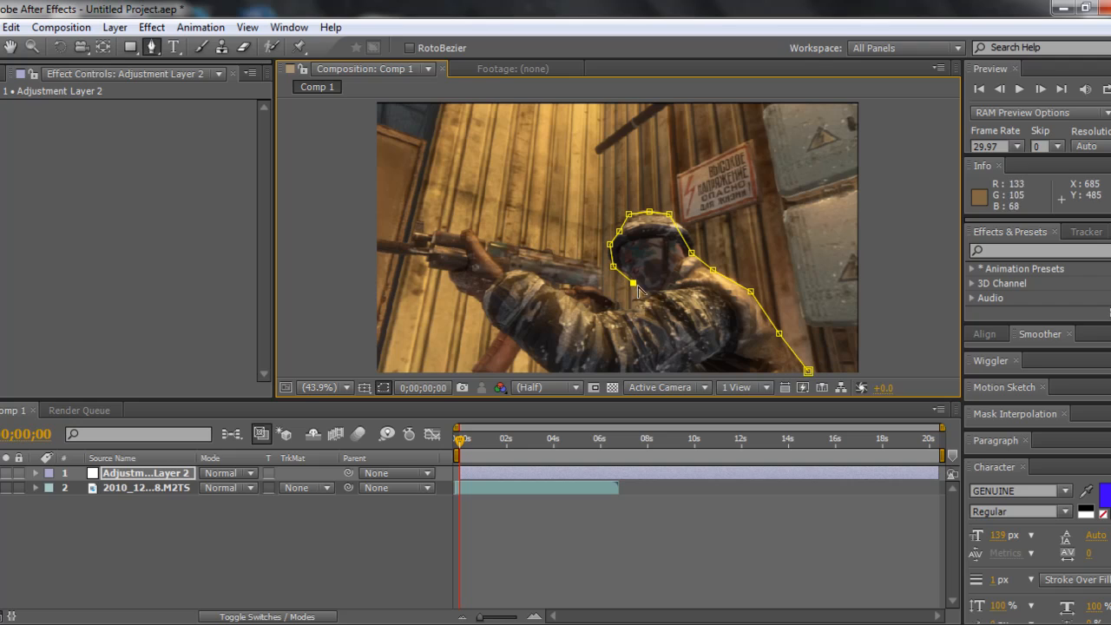
# Trace the mask path from below the chin along the upper arm to the top rear corner of the rifle.
pyautogui.click(650, 296)
pyautogui.click(618, 309)
pyautogui.click(598, 295)
pyautogui.click(597, 274)
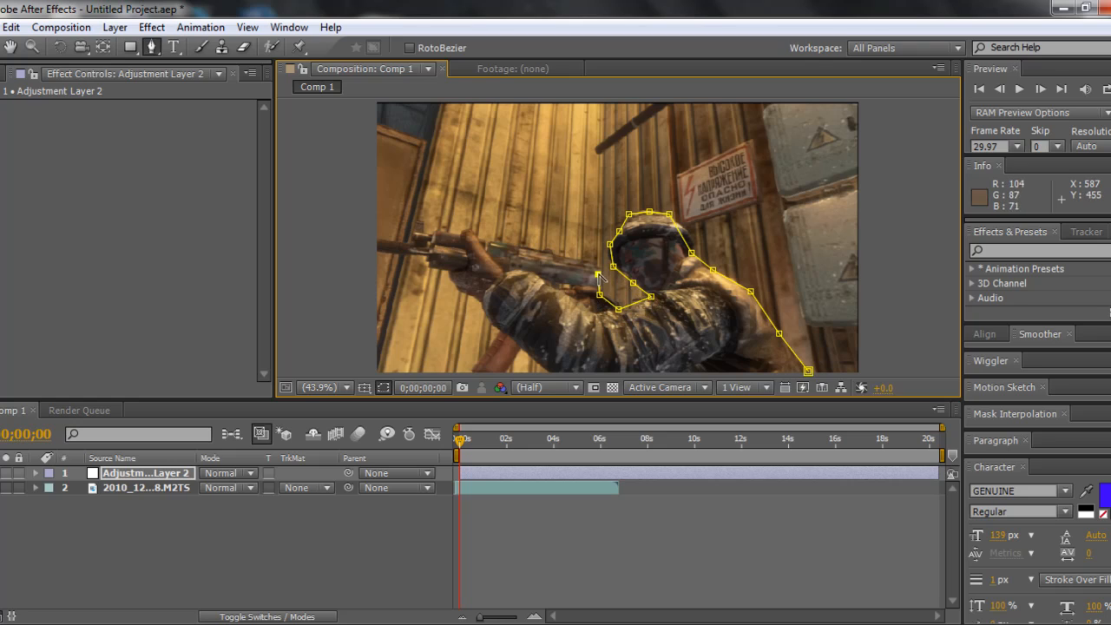
pyautogui.click(590, 263)
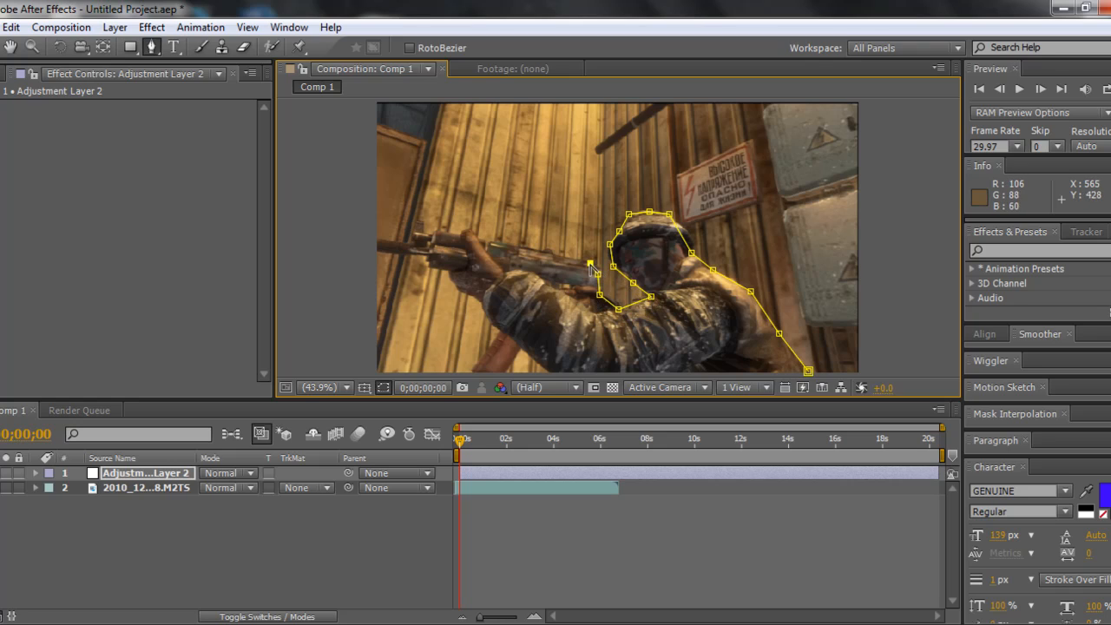
# Run the mask path along the rifle's top to the frame's edge and back beneath the barrel to the front hand.
pyautogui.click(476, 232)
pyautogui.click(446, 233)
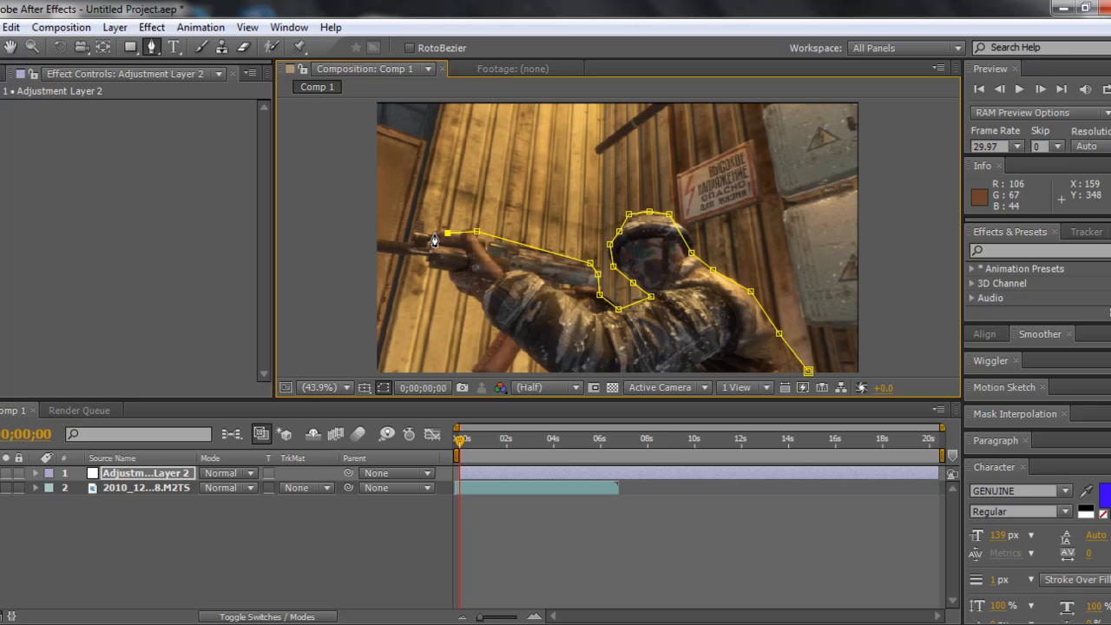
pyautogui.click(429, 232)
pyautogui.click(413, 234)
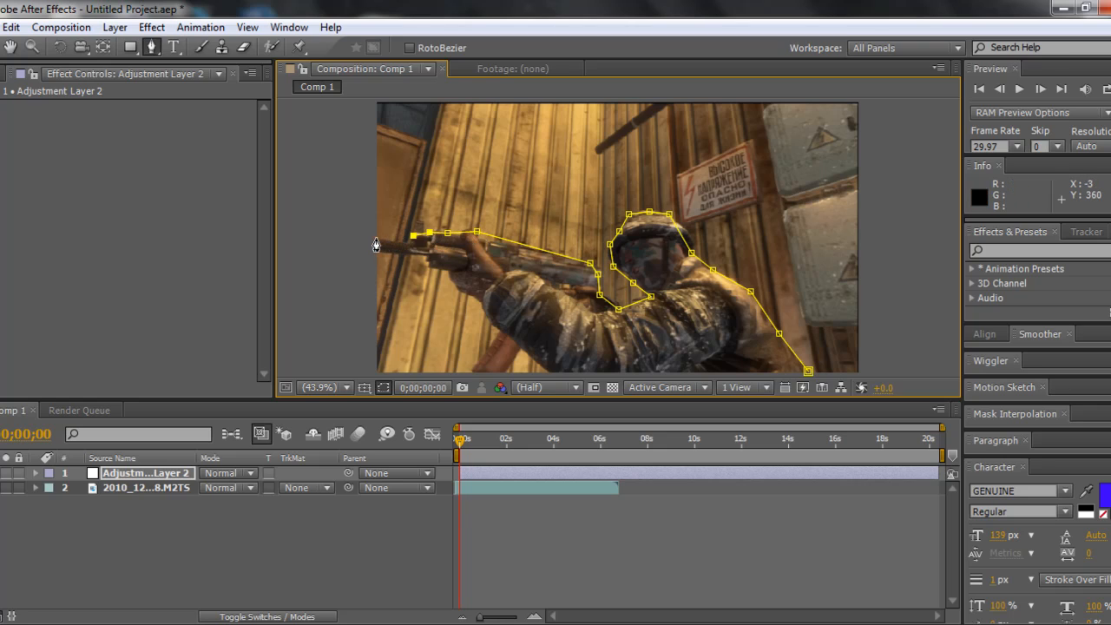
pyautogui.click(375, 237)
pyautogui.click(375, 250)
pyautogui.click(426, 257)
pyautogui.click(437, 270)
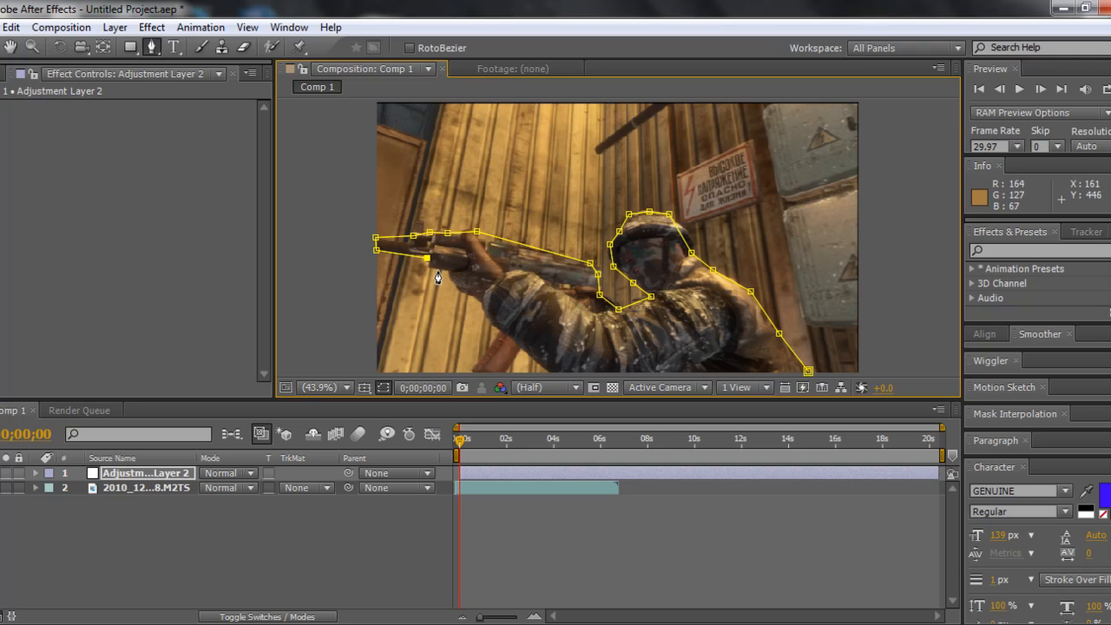
# Trace the mask under the forearm and around the lower brown part, and close it along the frame's bottom edge at the starting point.
pyautogui.click(454, 283)
pyautogui.click(479, 305)
pyautogui.click(497, 336)
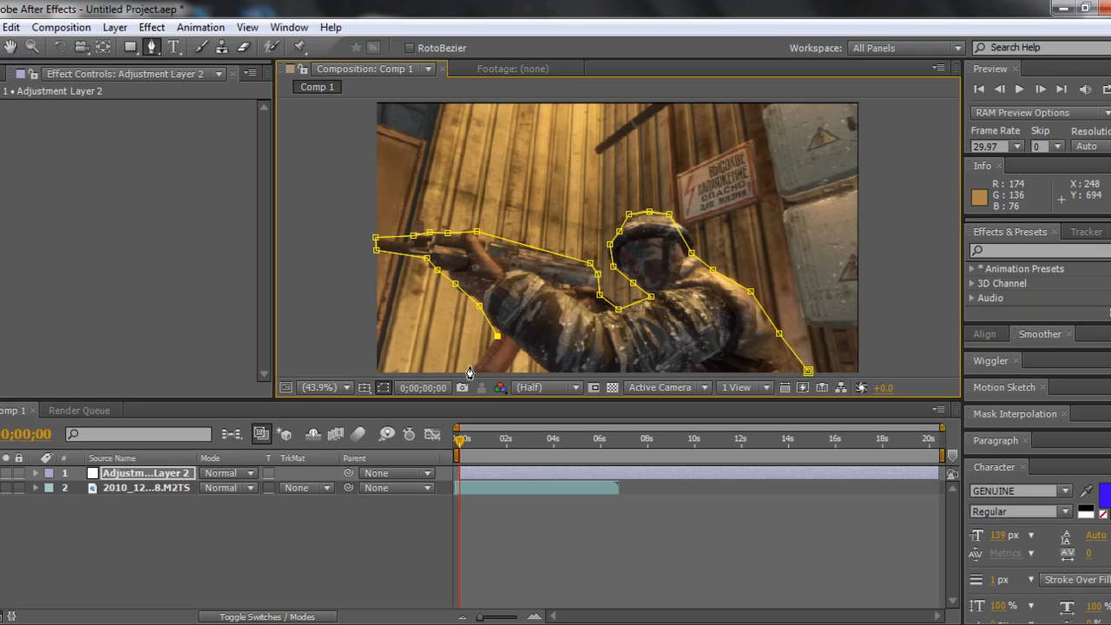
pyautogui.click(468, 366)
pyautogui.click(505, 372)
pyautogui.click(519, 351)
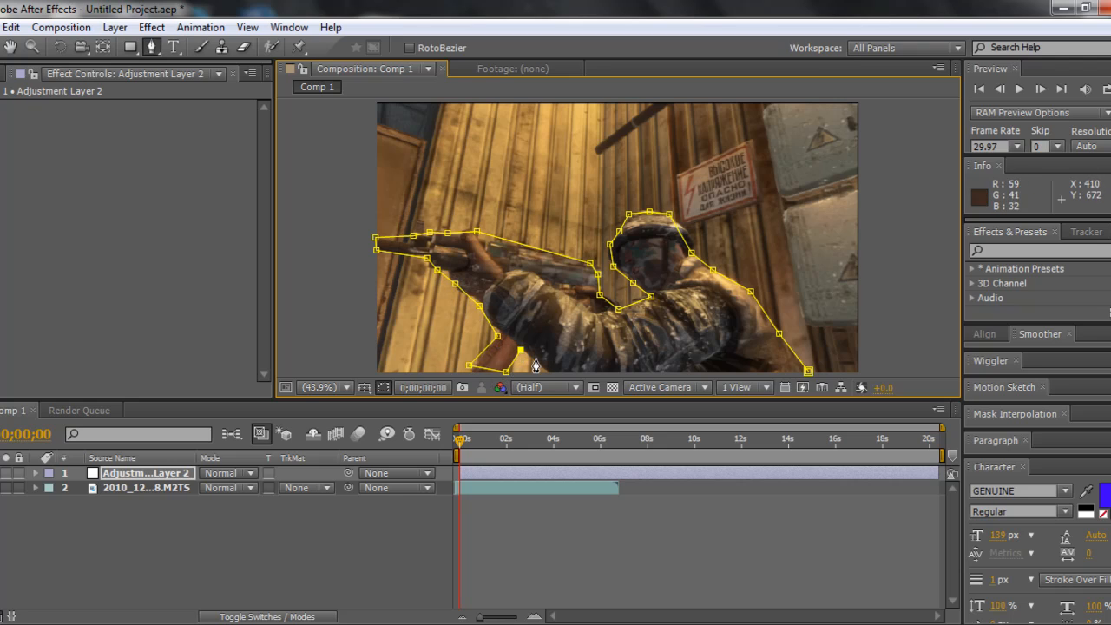
pyautogui.click(546, 369)
pyautogui.click(690, 371)
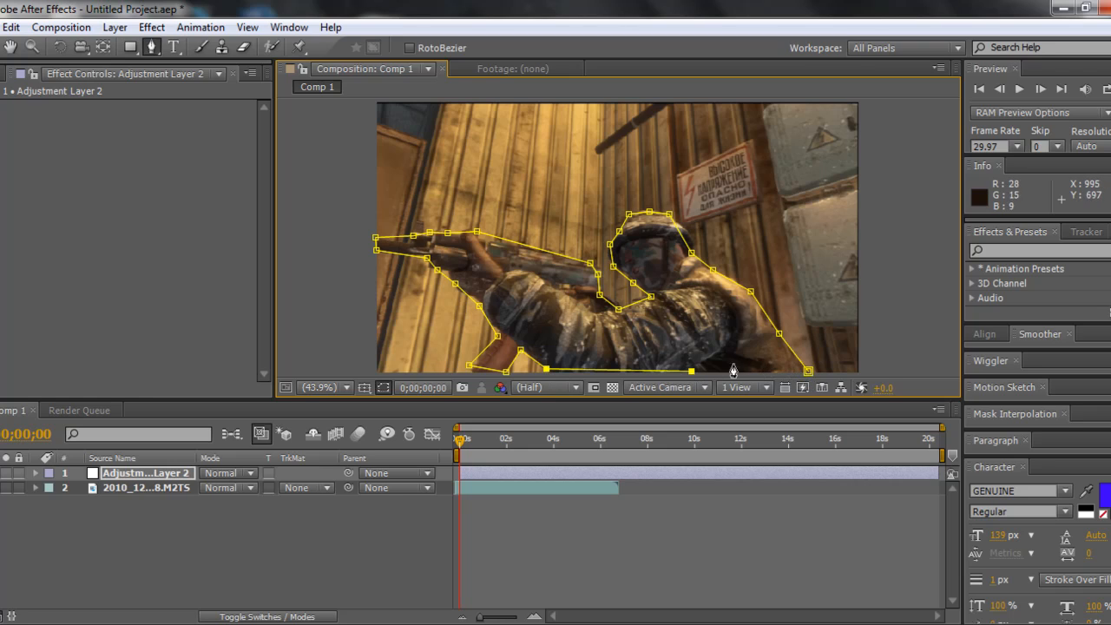
pyautogui.click(807, 373)
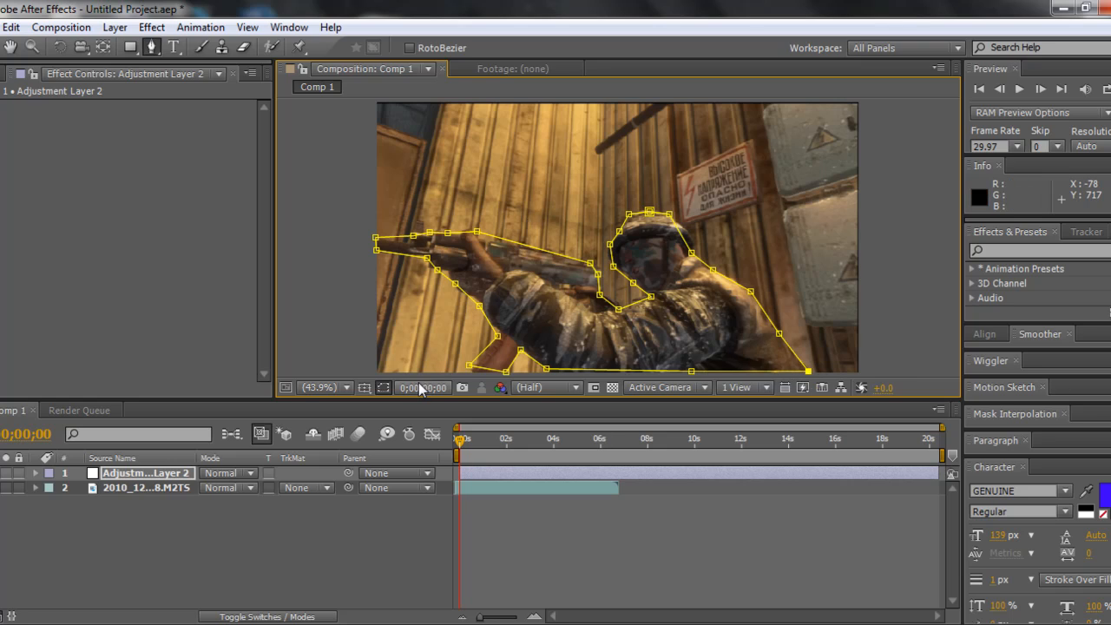
# Switch the mask path's visibility off and on repeatedly to compare the clip with and without the outline.
pyautogui.click(383, 388)
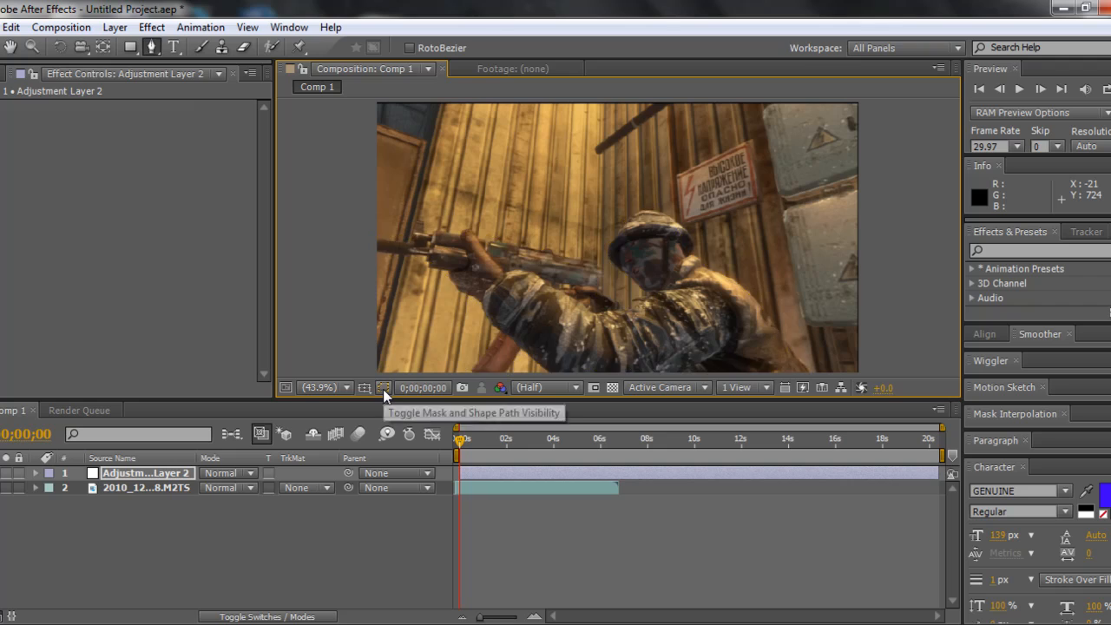
pyautogui.click(382, 388)
pyautogui.click(382, 387)
pyautogui.click(382, 388)
pyautogui.click(382, 388)
pyautogui.click(382, 388)
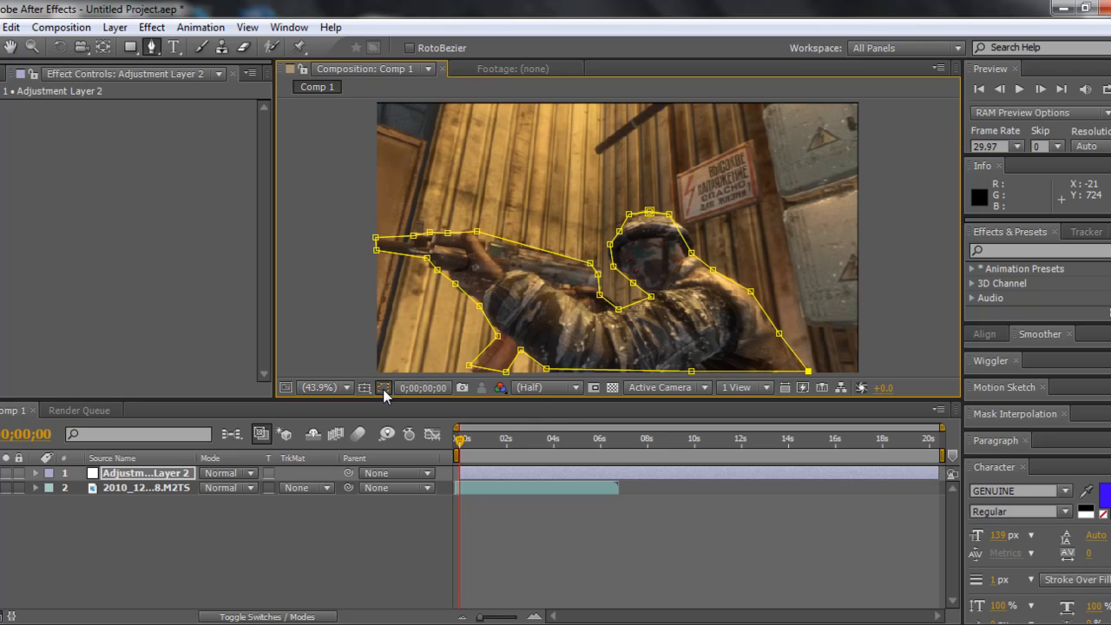
pyautogui.click(383, 388)
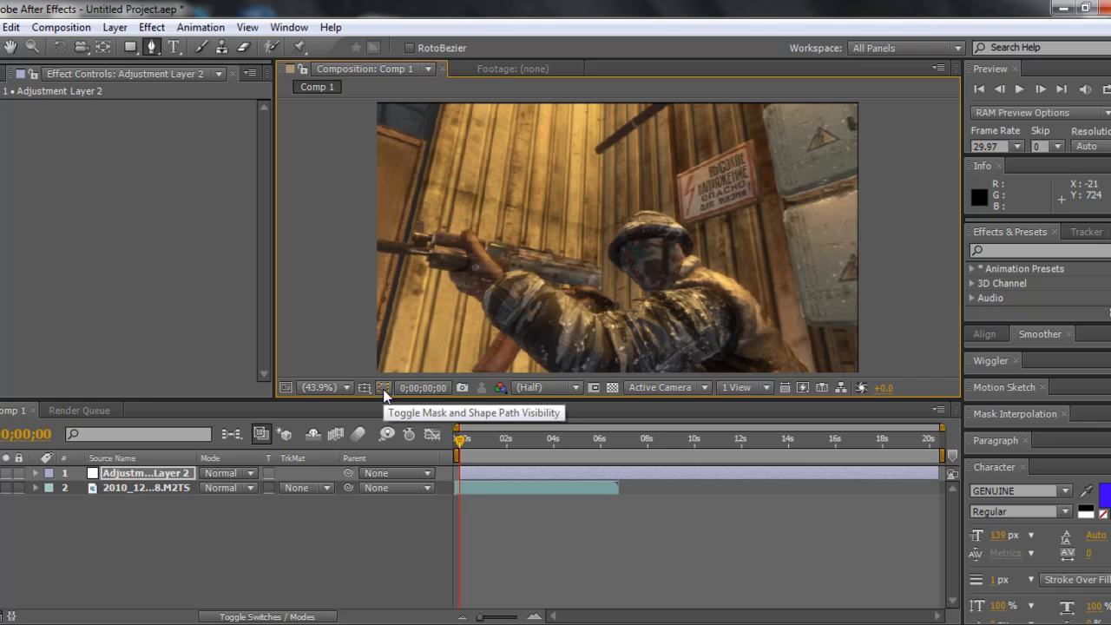
pyautogui.click(383, 387)
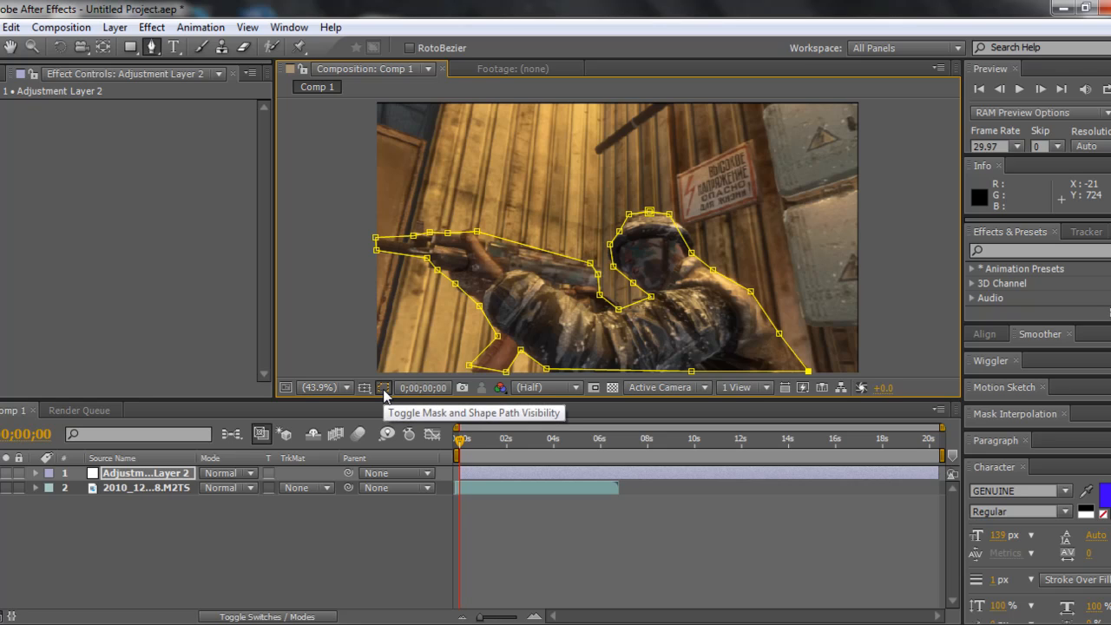
# Apply the Stroke effect to the masked adjustment layer and hide the mask path outline.
pyautogui.click(144, 475)
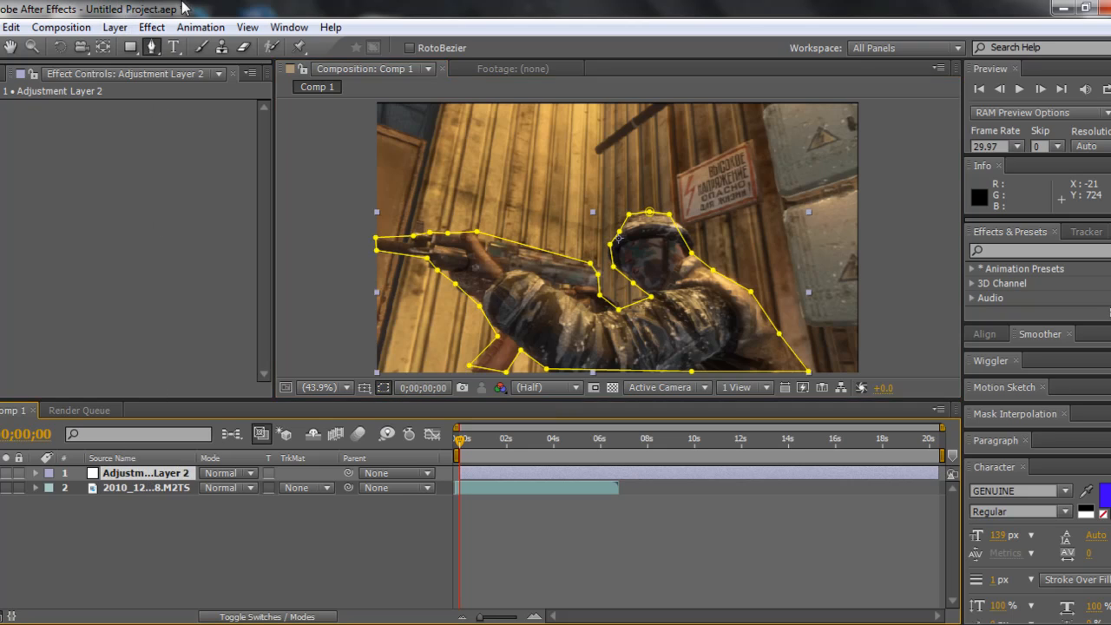
pyautogui.click(152, 28)
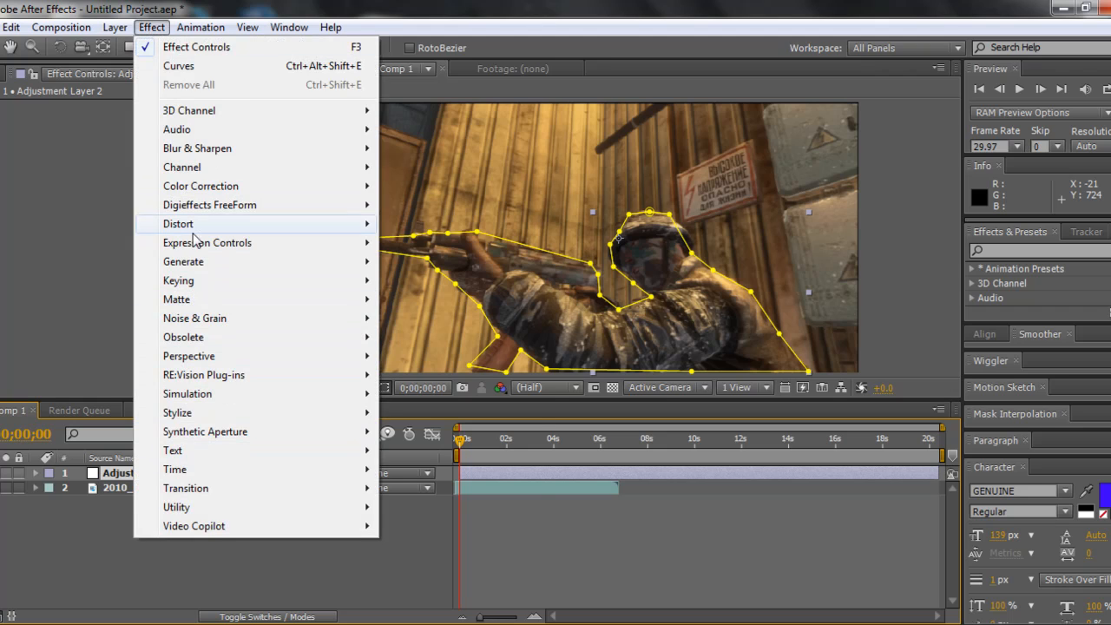
pyautogui.moveTo(199, 264)
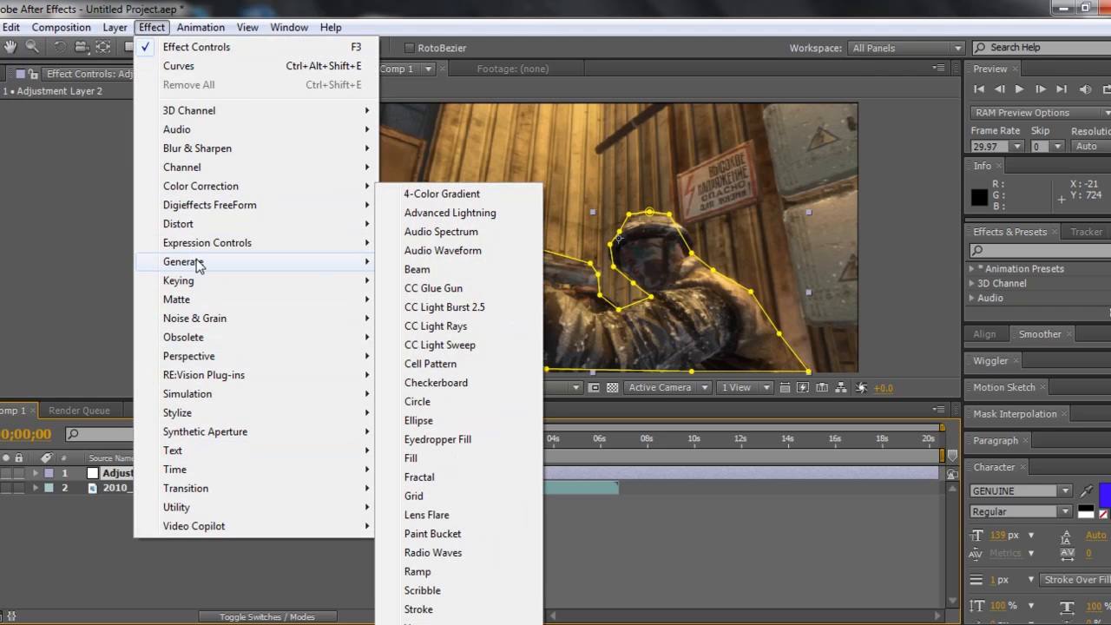
pyautogui.click(419, 609)
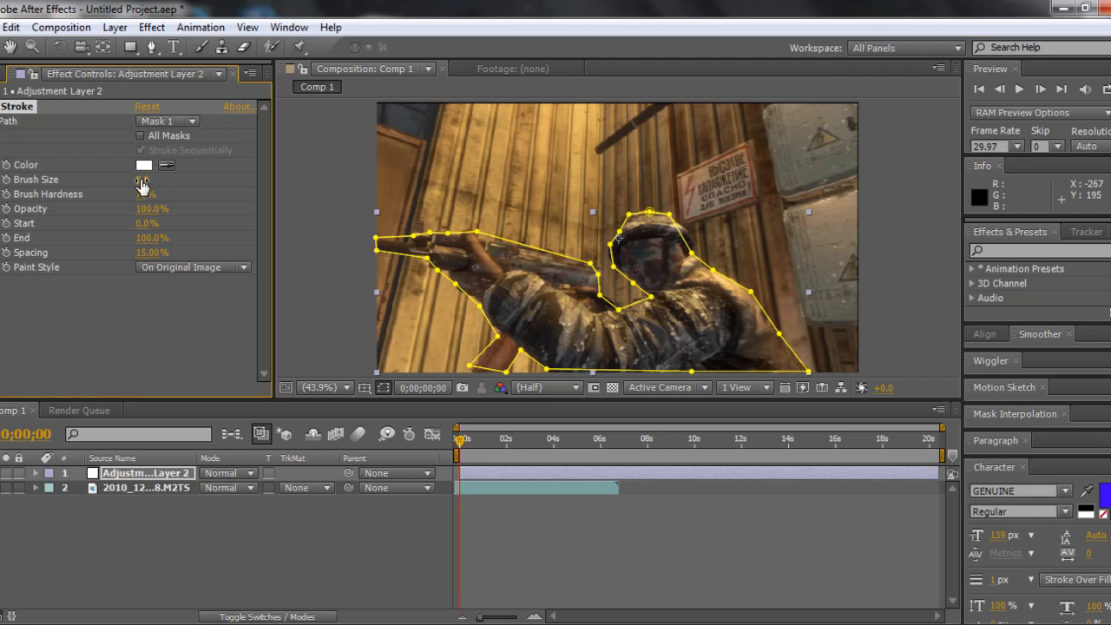
pyautogui.click(386, 388)
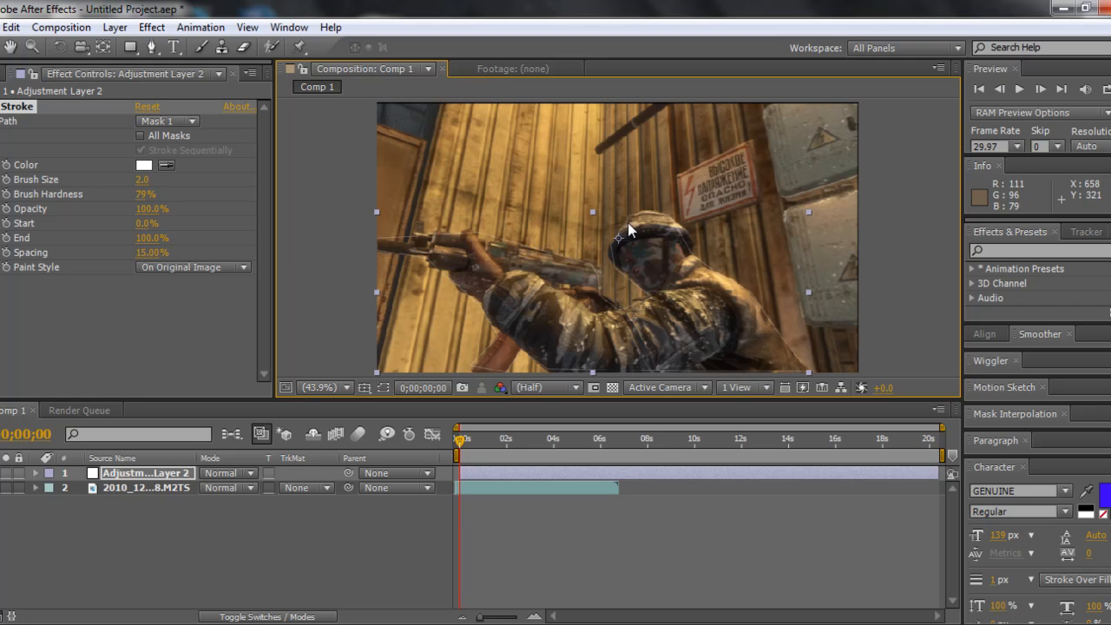
# Try Stroke brush sizes of 6 and 20 on the soldier's outline.
pyautogui.click(149, 179)
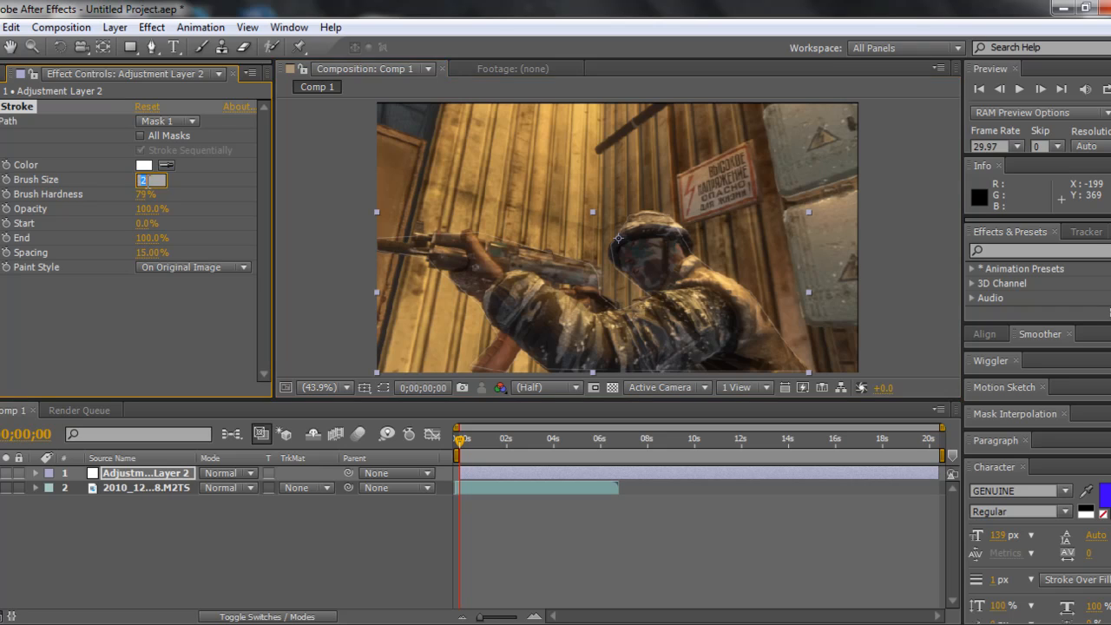
pyautogui.write('6')
pyautogui.press('Return')
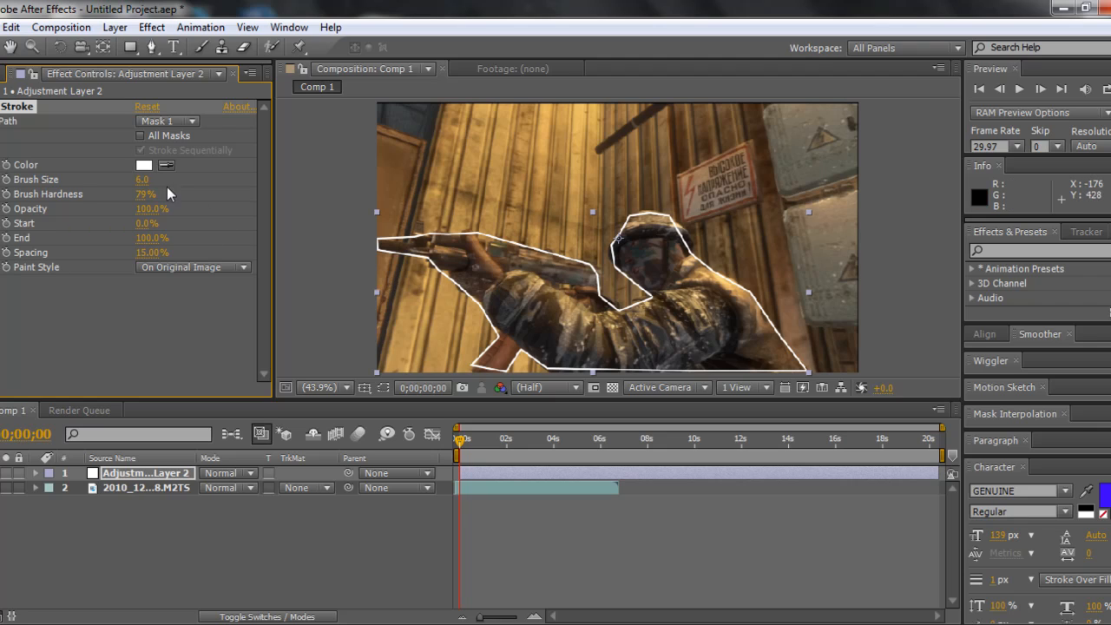
pyautogui.click(143, 182)
pyautogui.write('20')
pyautogui.press('Return')
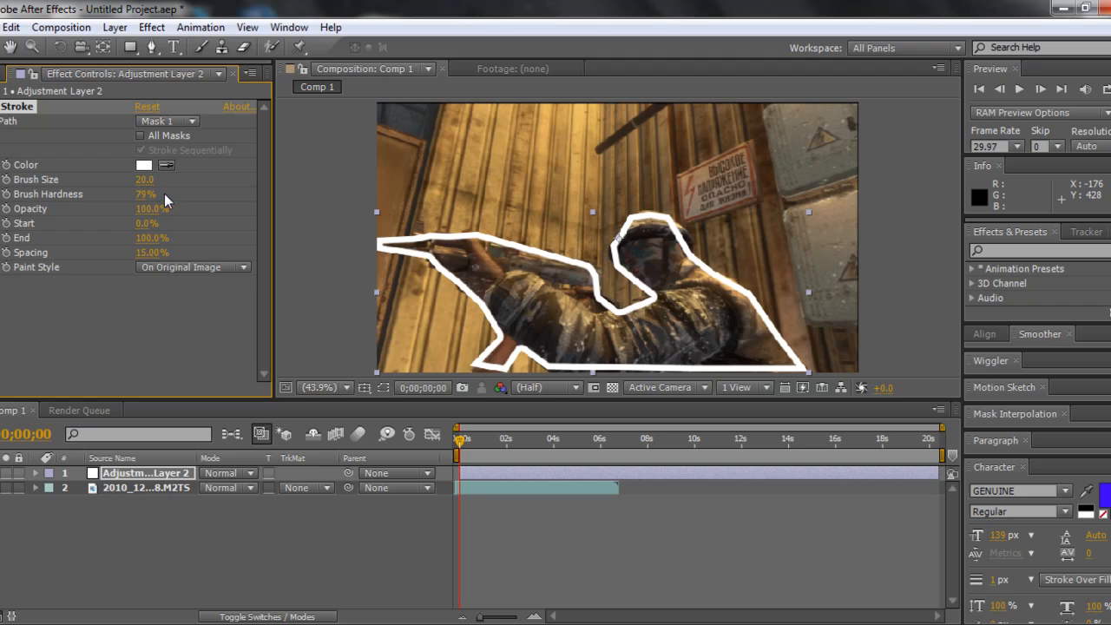
# Set the Stroke effect's brush size to 7.
pyautogui.click(144, 183)
pyautogui.click(144, 182)
pyautogui.write('6')
pyautogui.press('Return')
pyautogui.click(144, 184)
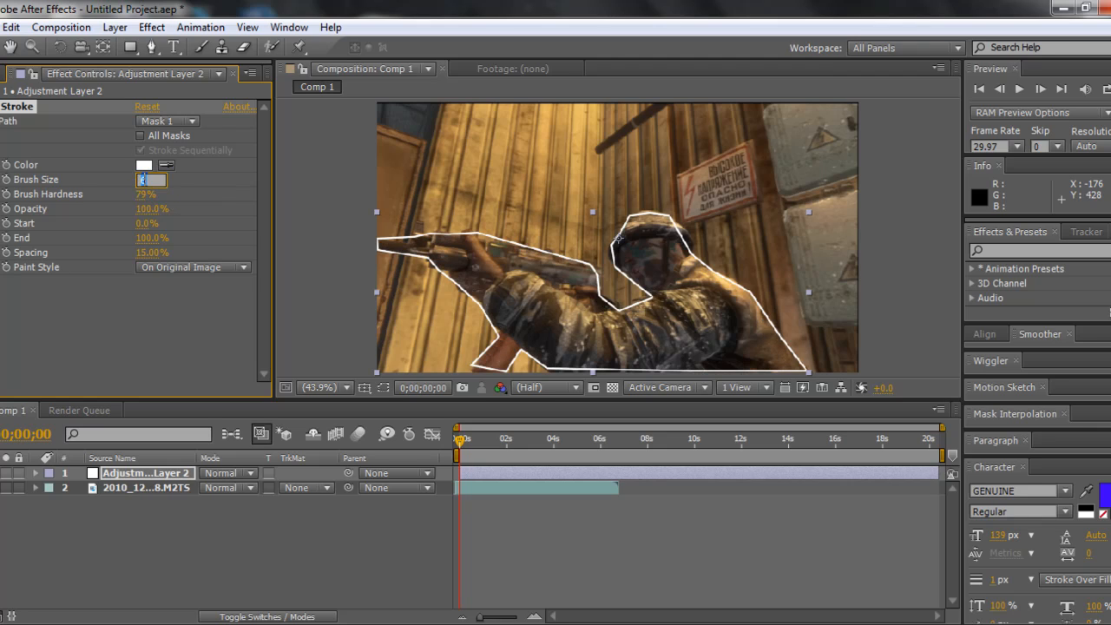
pyautogui.press('Return')
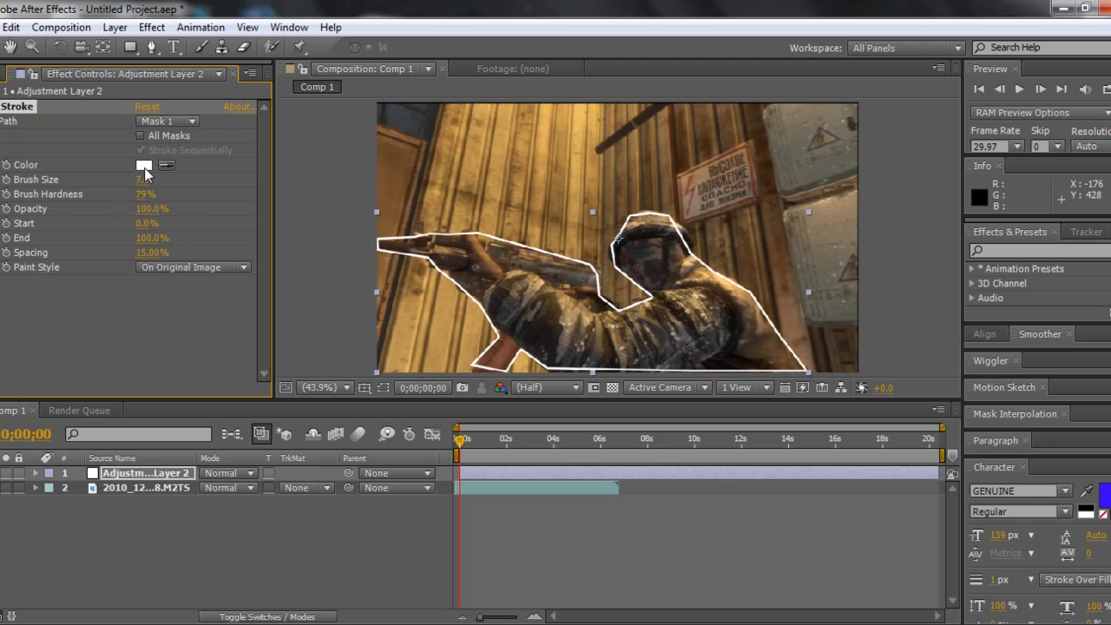
# Change the Stroke color to a bright, saturated violet-blue.
pyautogui.click(144, 165)
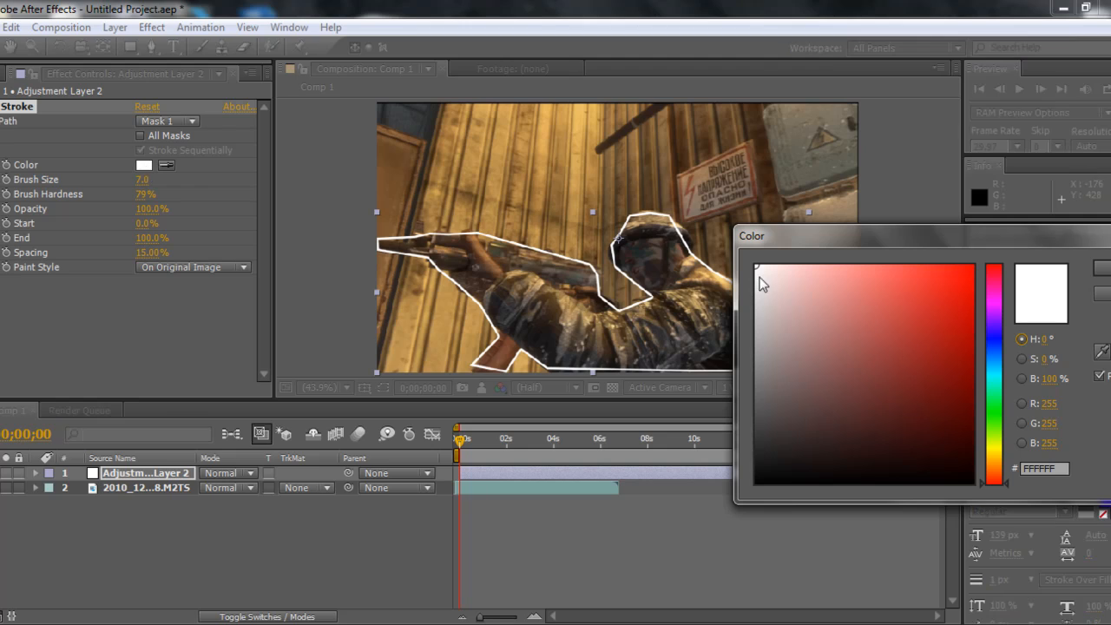
pyautogui.click(940, 298)
pyautogui.click(994, 285)
pyautogui.click(974, 313)
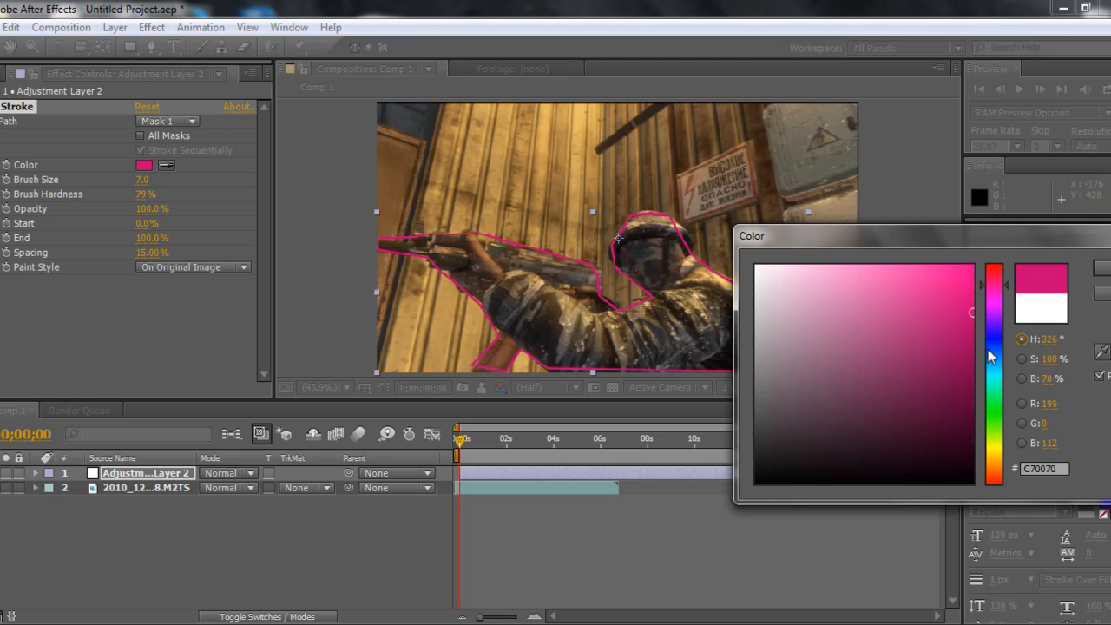
pyautogui.click(994, 329)
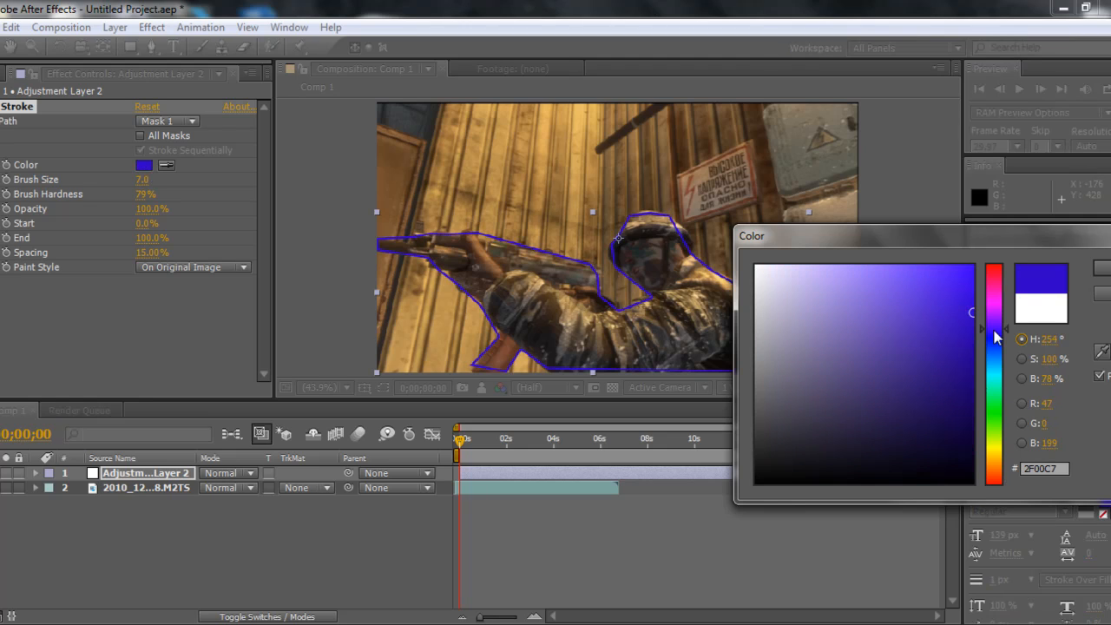
pyautogui.click(970, 274)
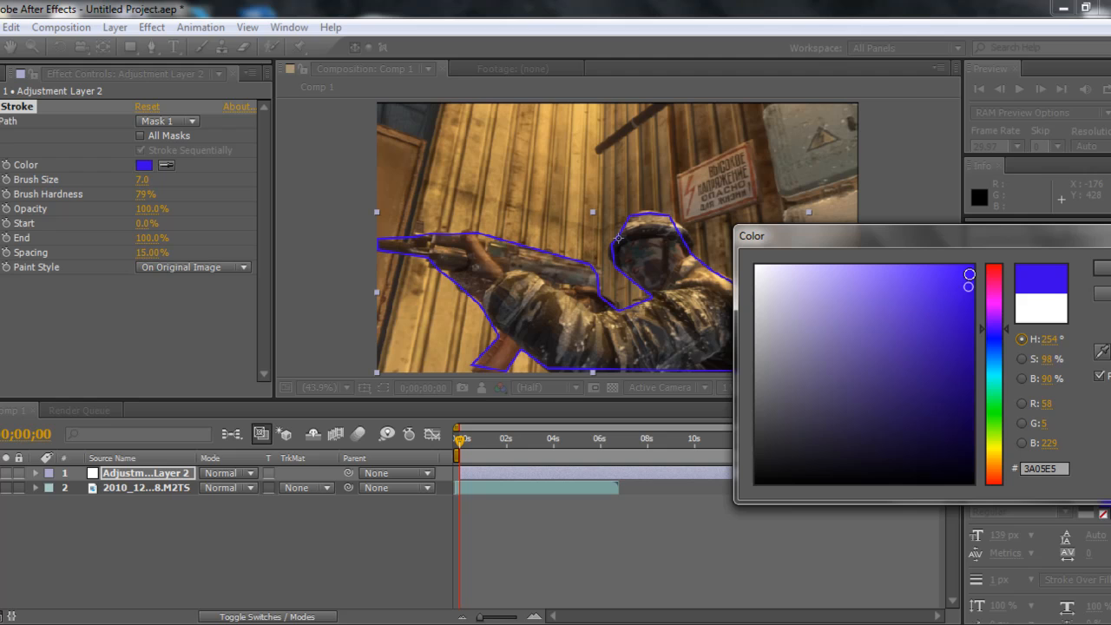
pyautogui.click(1101, 268)
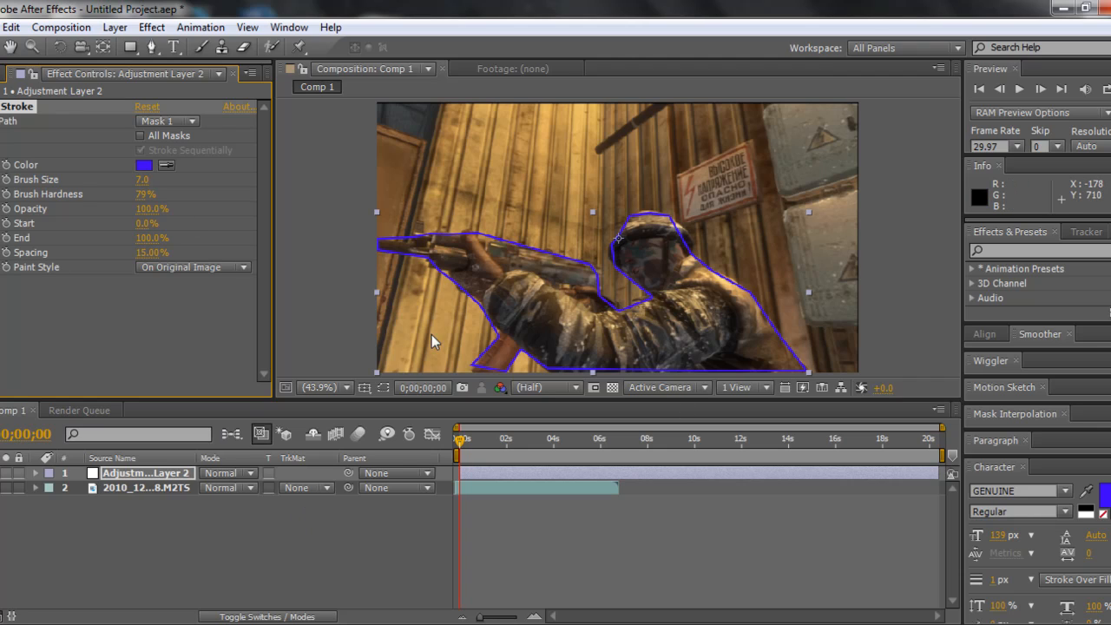
# Reveal the adjustment layer's Stroke properties in the timeline and keyframe End at 0% at 0;00;00;22.
pyautogui.click(36, 473)
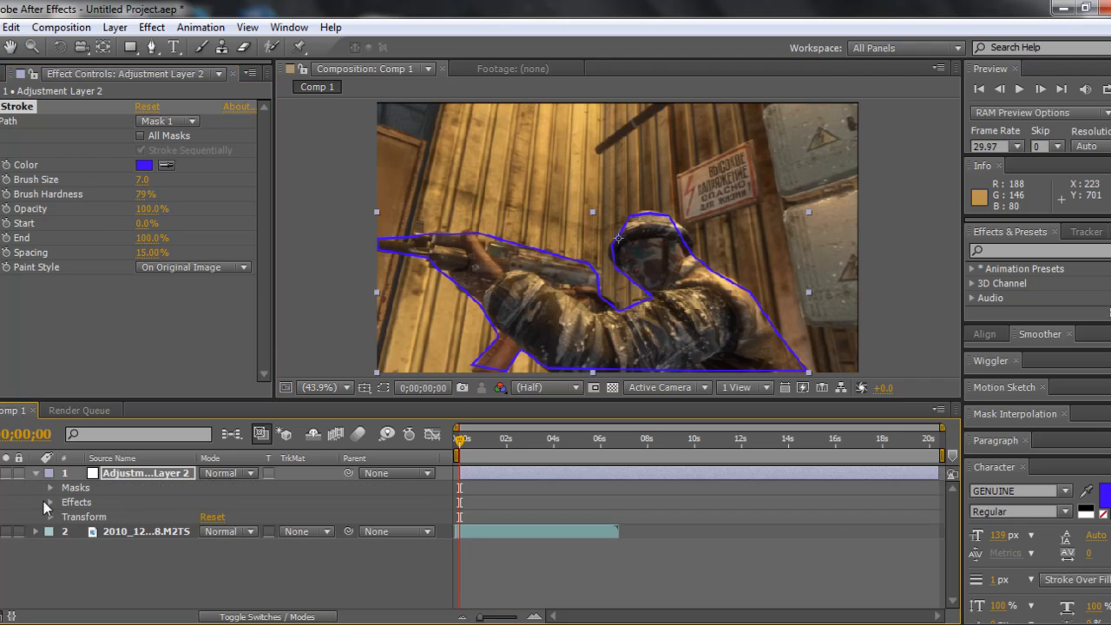
pyautogui.click(48, 501)
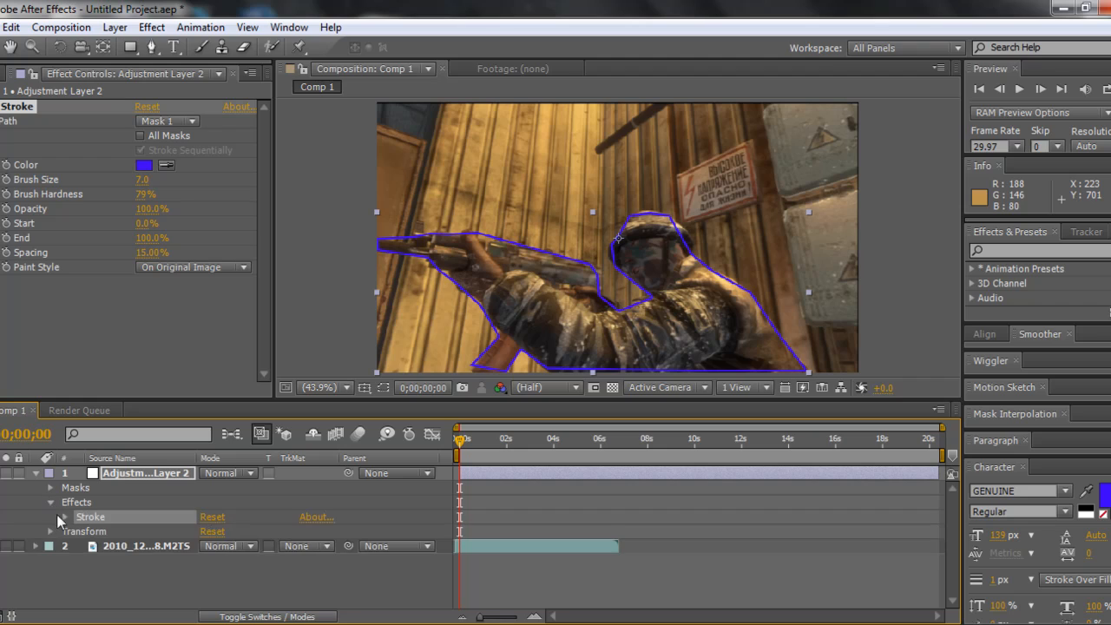
pyautogui.click(64, 516)
pyautogui.scroll(-1, 86, 518)
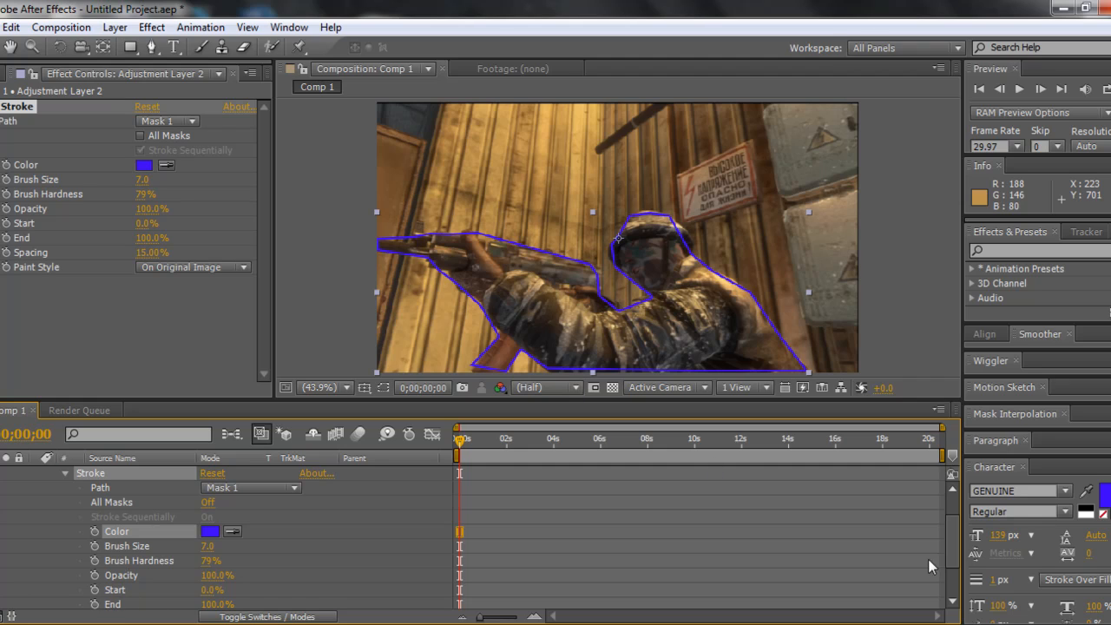
pyautogui.scroll(-3, 955, 554)
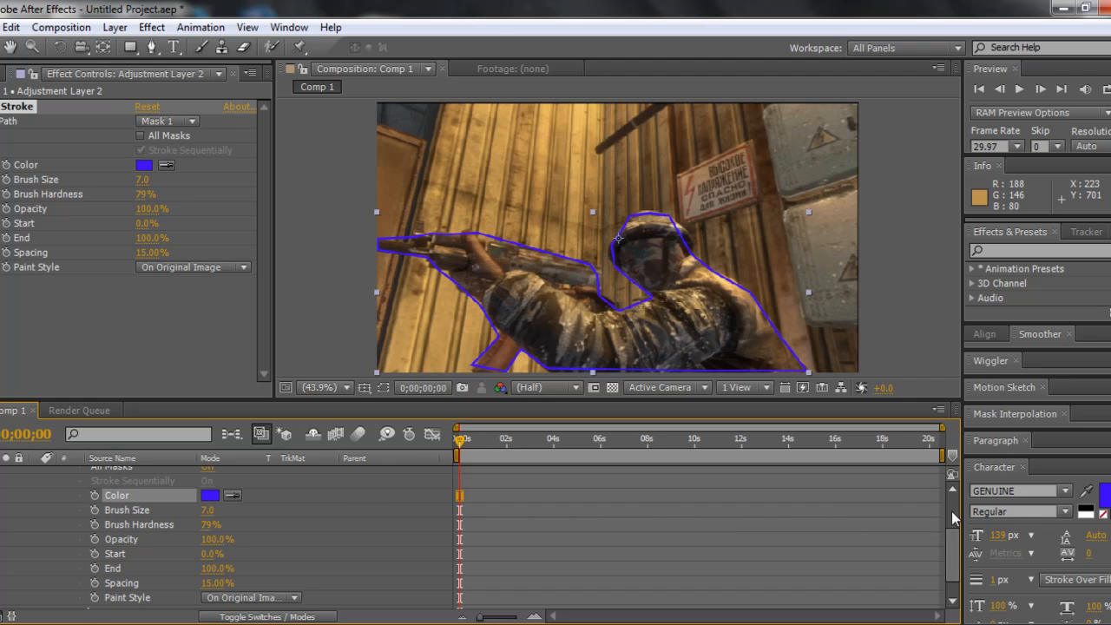
pyautogui.moveTo(952, 517)
pyautogui.mouseDown()
pyautogui.moveTo(948, 450)
pyautogui.moveTo(946, 596)
pyautogui.mouseUp()
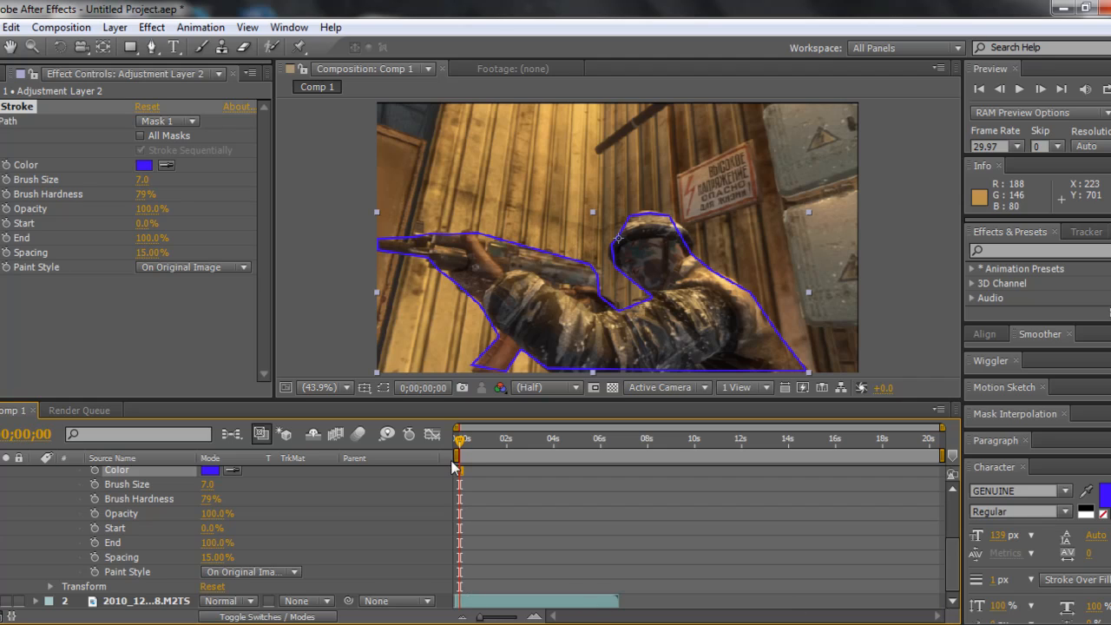
pyautogui.click(468, 440)
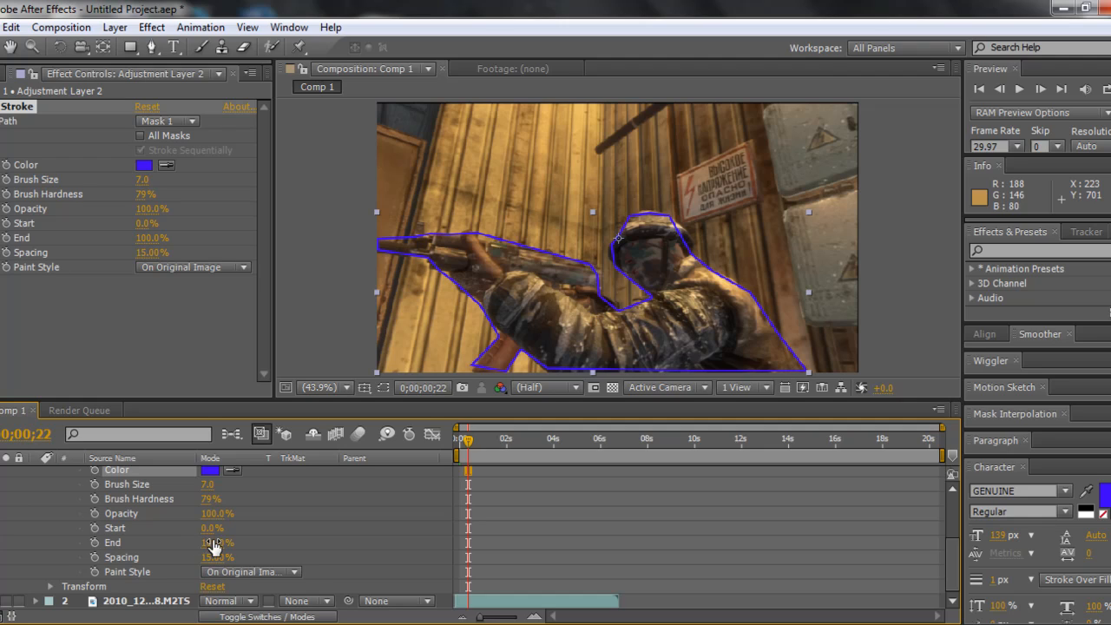
pyautogui.click(94, 542)
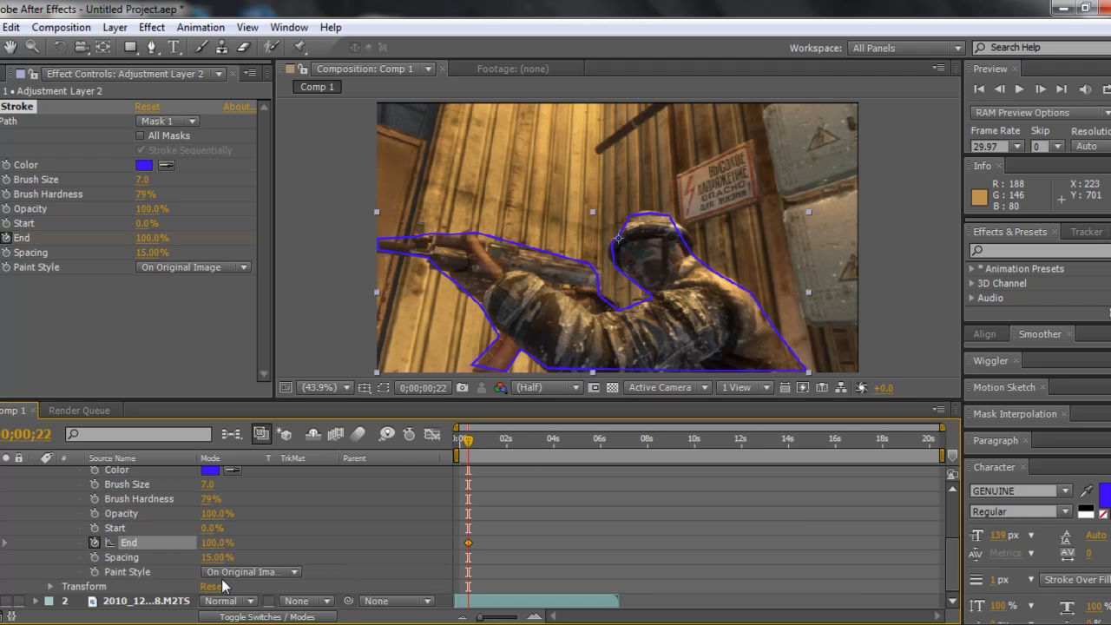
pyautogui.click(217, 542)
pyautogui.write('0')
pyautogui.press('Return')
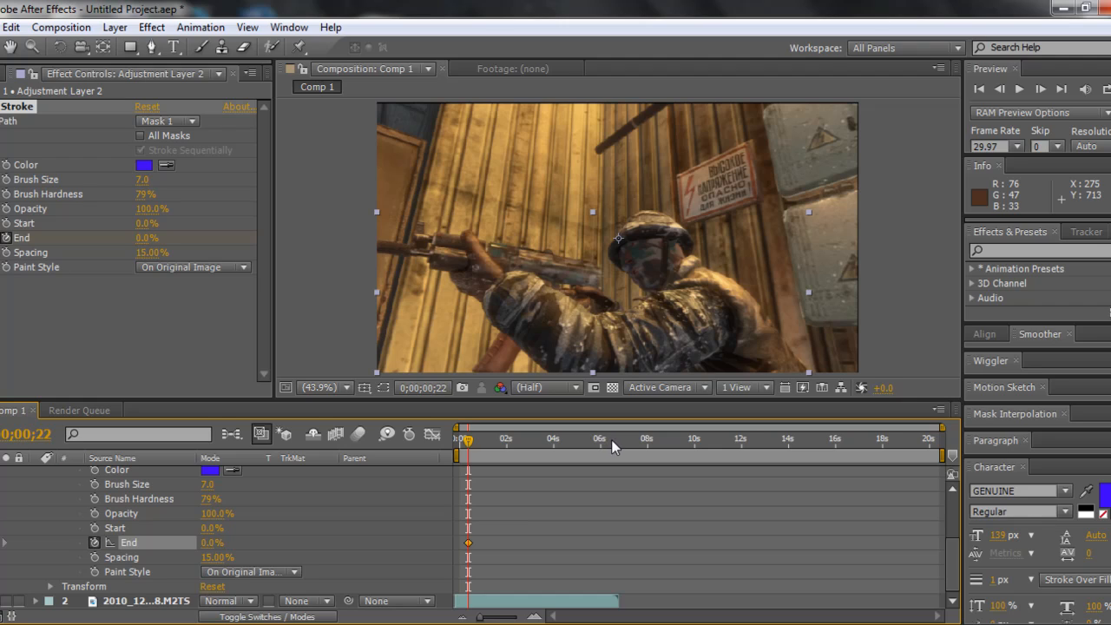
# Try a second End keyframe of 100% at 0;00;05;47 and delete it after previewing the outline's animation.
pyautogui.click(595, 439)
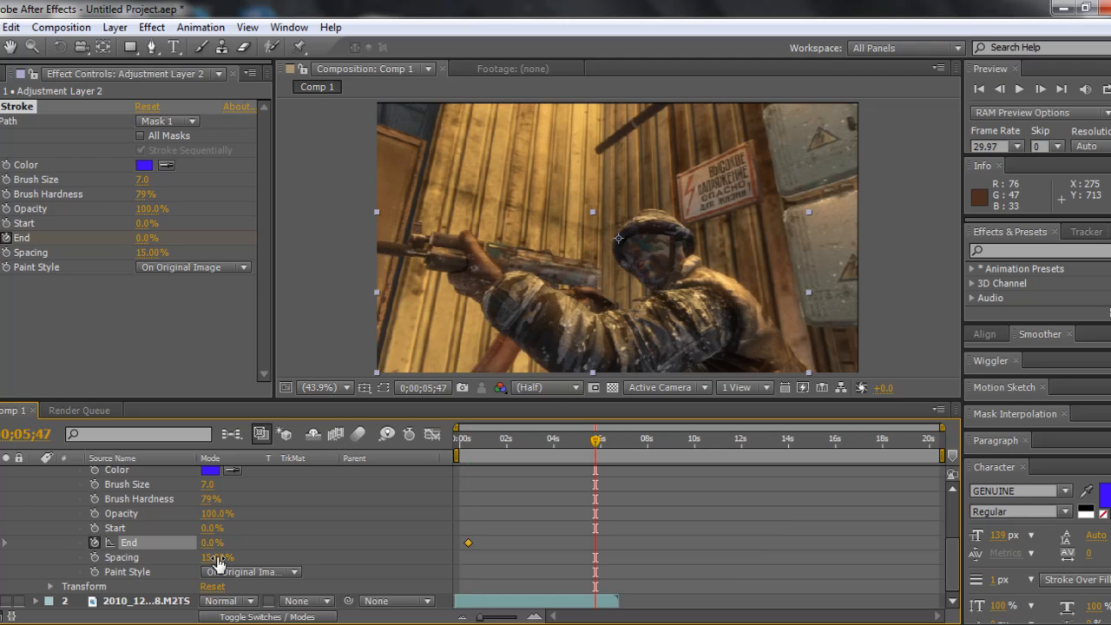
pyautogui.click(212, 543)
pyautogui.write('100')
pyautogui.press('Return')
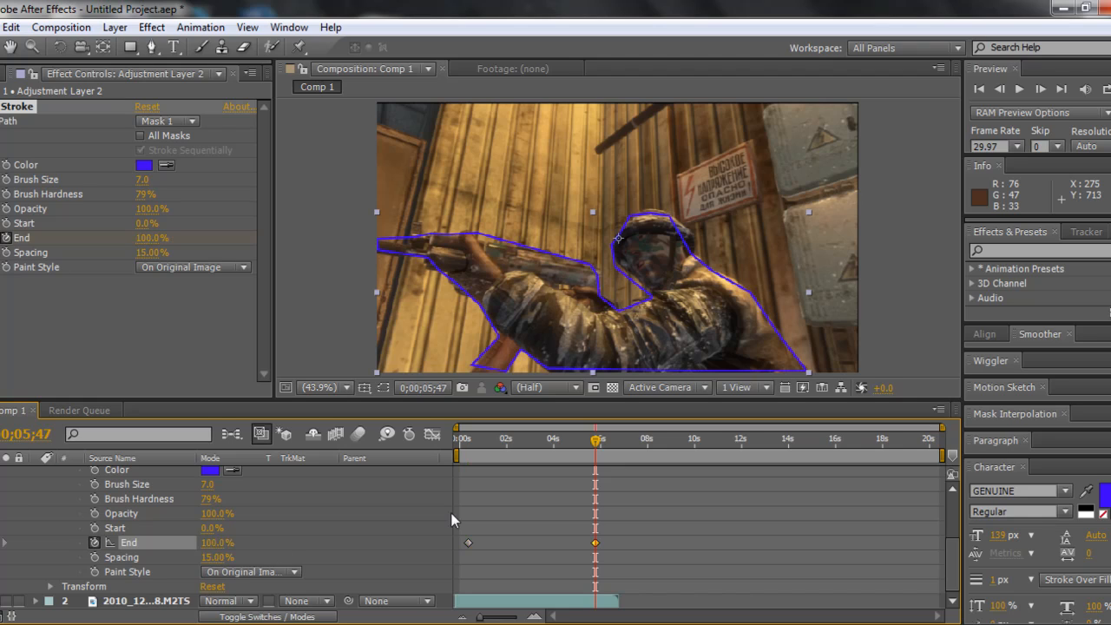
pyautogui.click(547, 440)
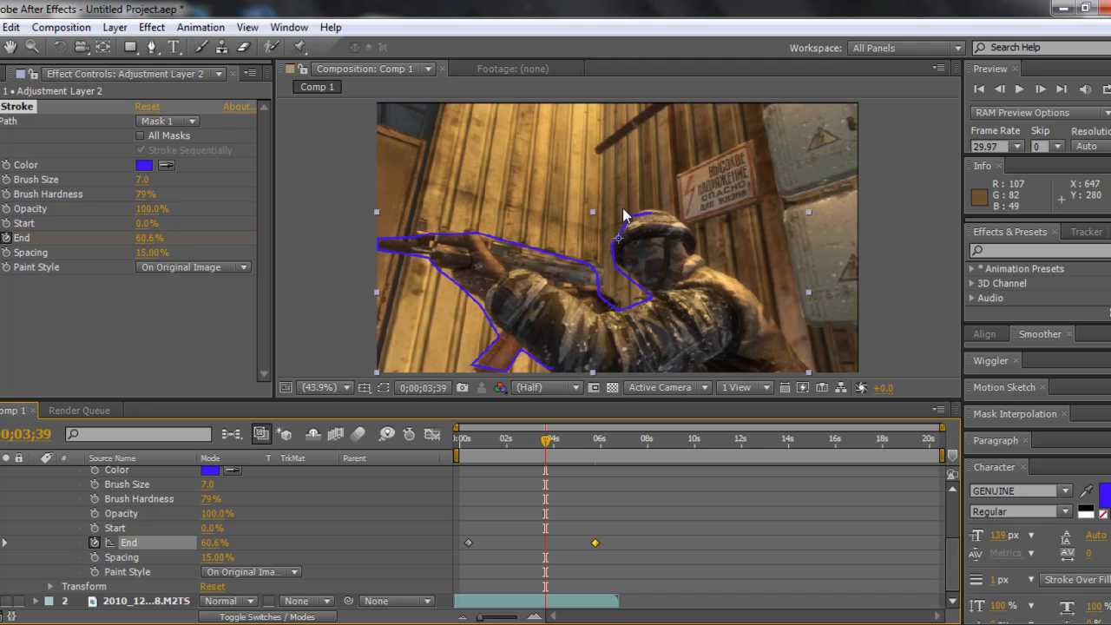
pyautogui.click(556, 444)
pyautogui.click(569, 444)
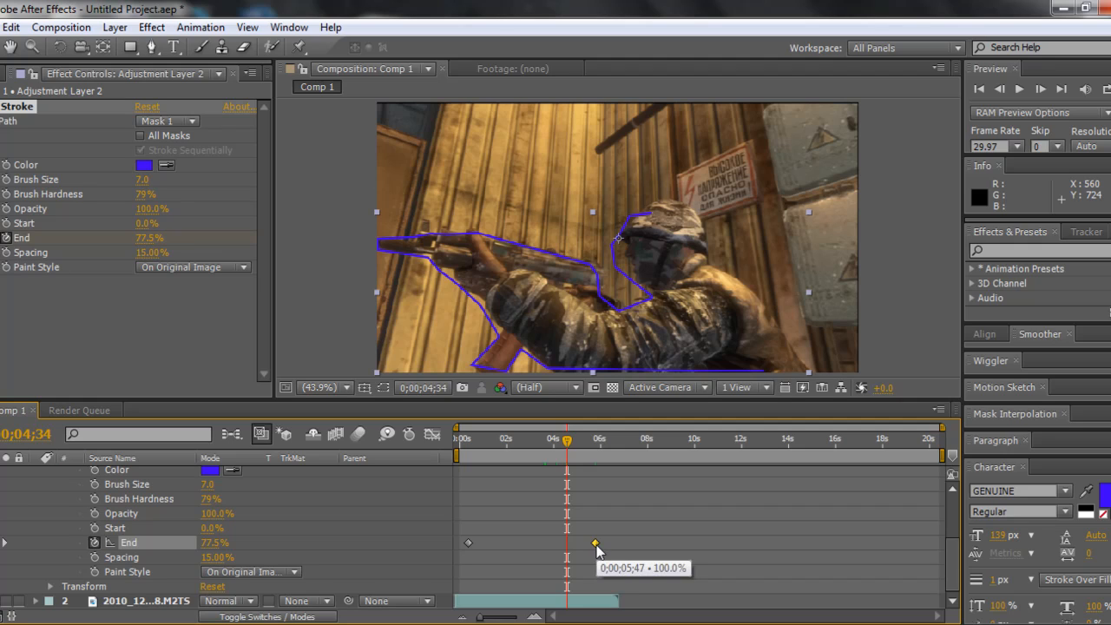
pyautogui.press('Delete')
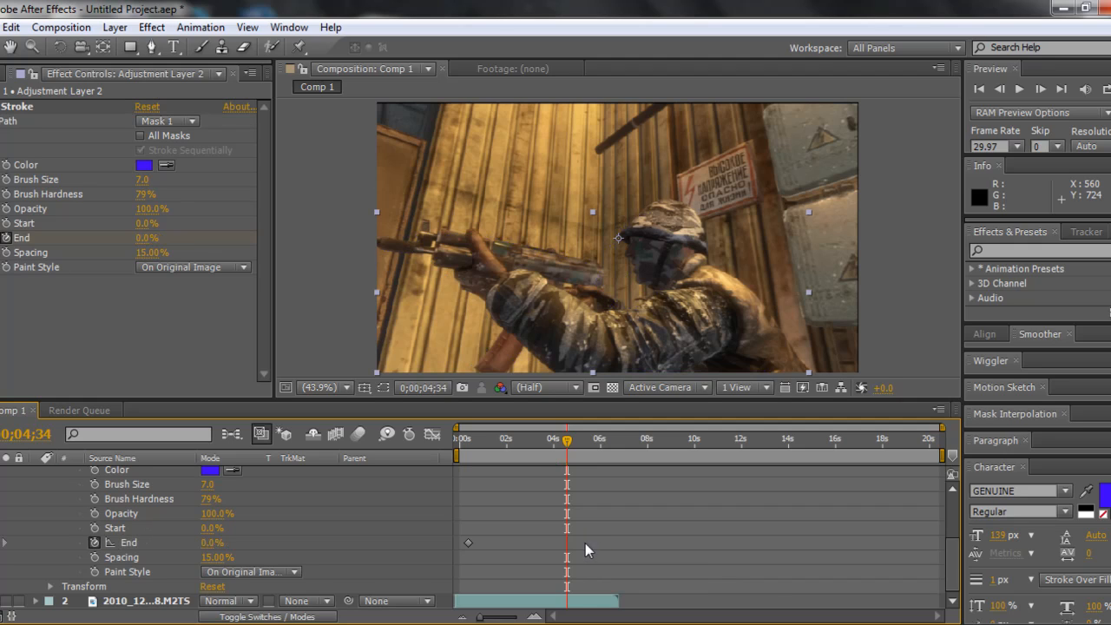
# Add an End keyframe of 100% at 0;00;02;47 and preview the outline drawing on.
pyautogui.click(536, 443)
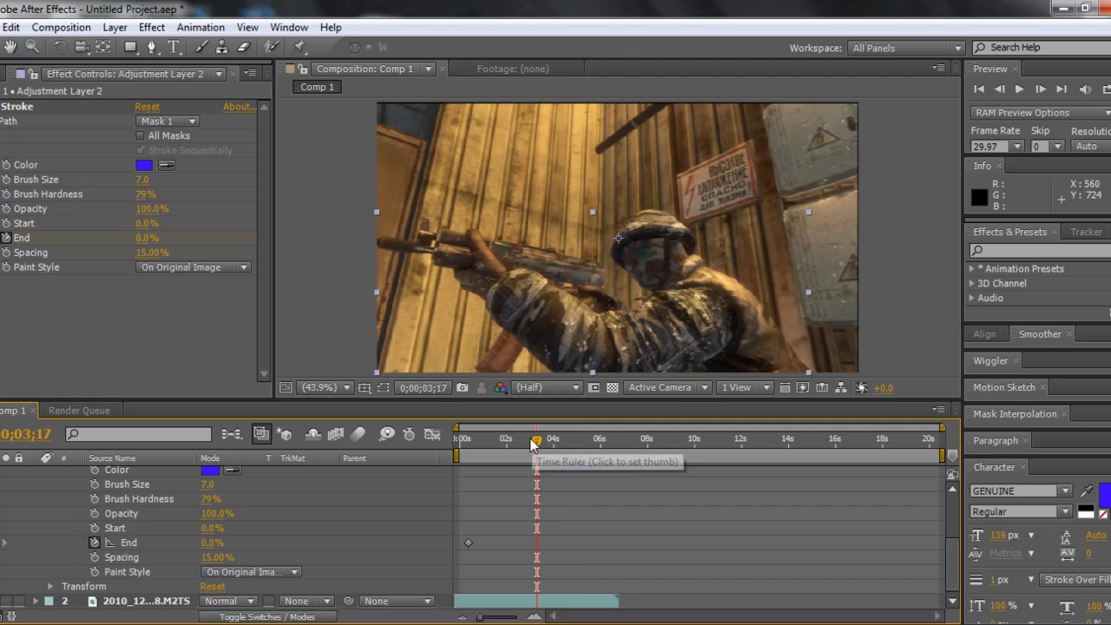
pyautogui.click(524, 443)
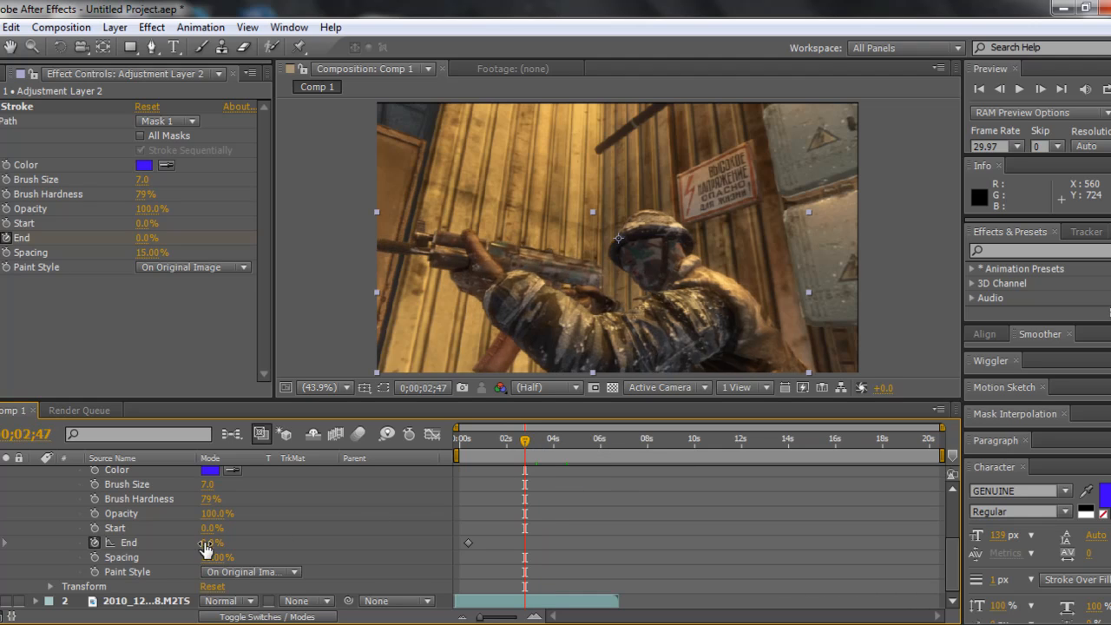
pyautogui.click(206, 544)
pyautogui.write('100')
pyautogui.press('Return')
pyautogui.click(495, 441)
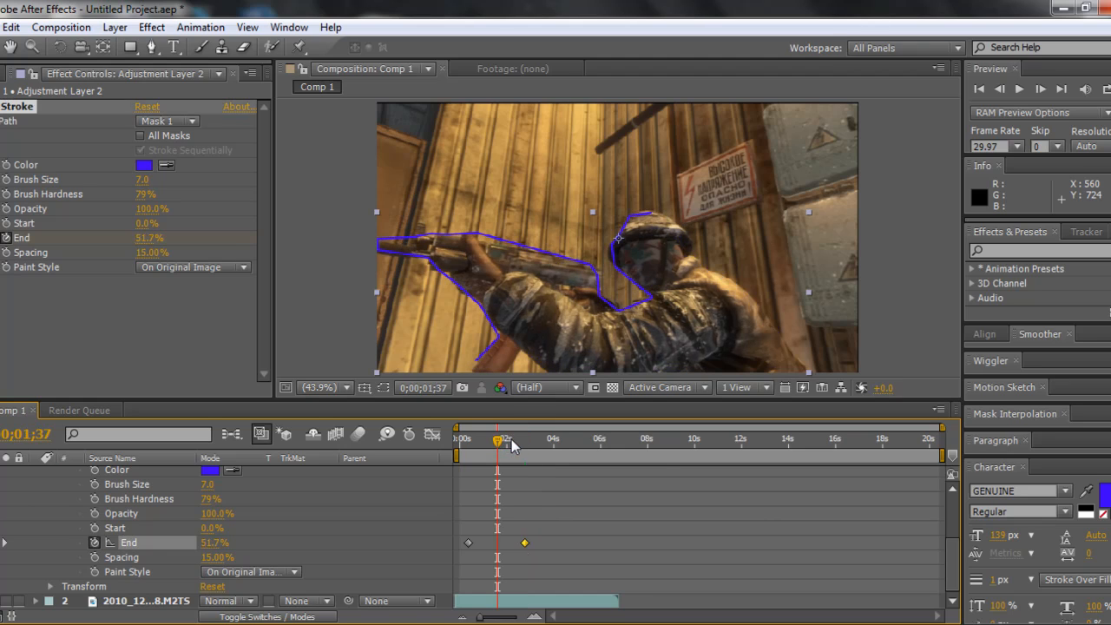
pyautogui.moveTo(511, 443); pyautogui.dragTo(531, 442)
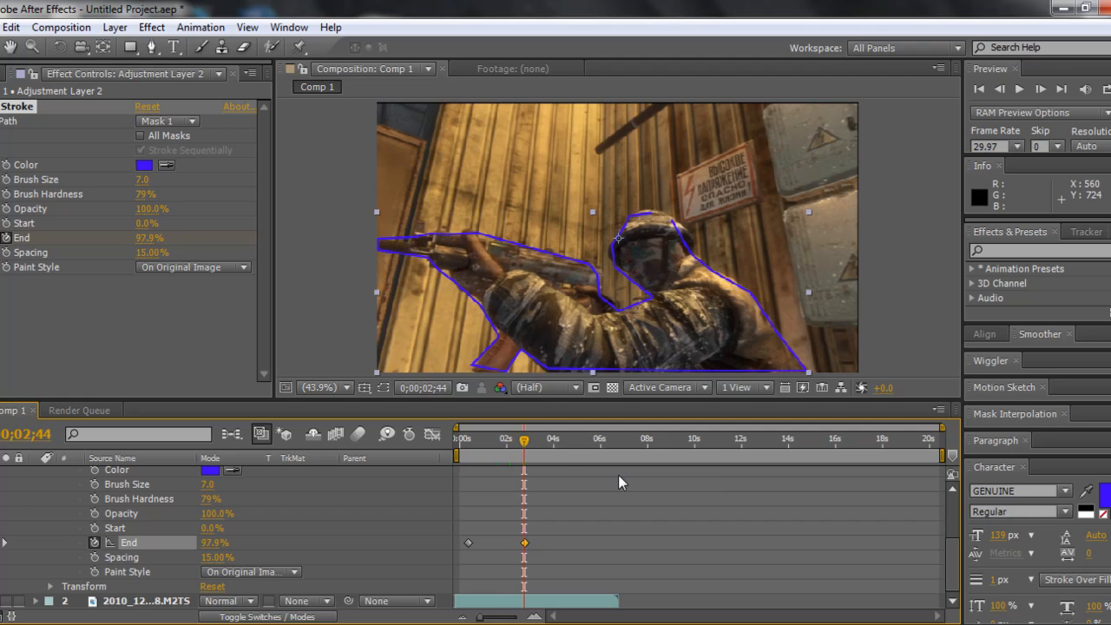
# Keyframe the Stroke effect's Start at 0% at 0;00;03;28 and at 100% at 0;00;06;15.
pyautogui.click(540, 441)
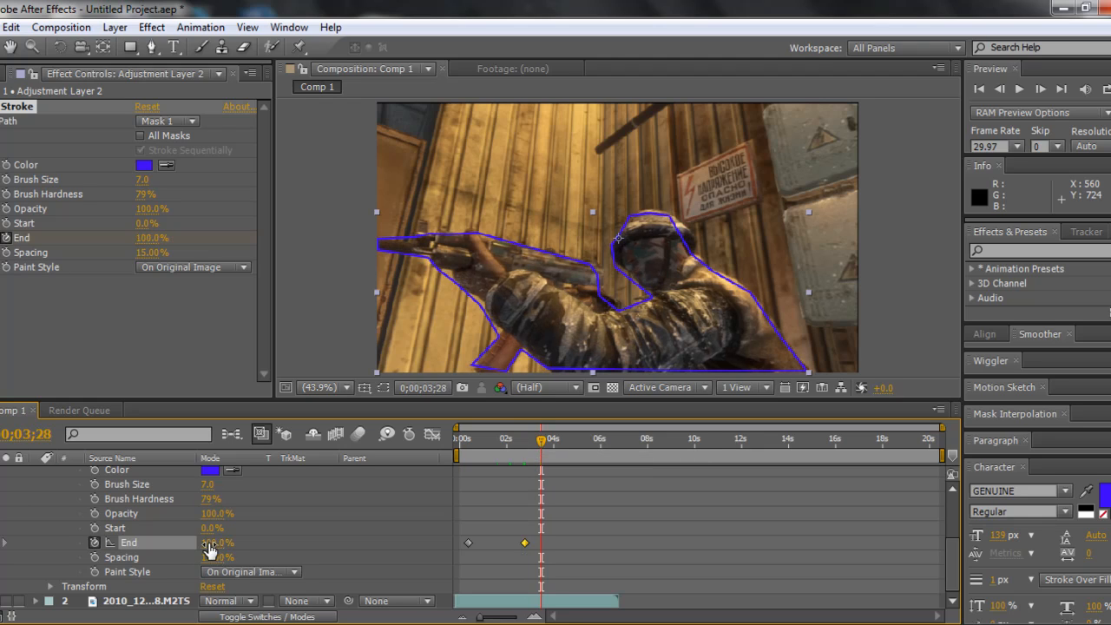
pyautogui.click(94, 528)
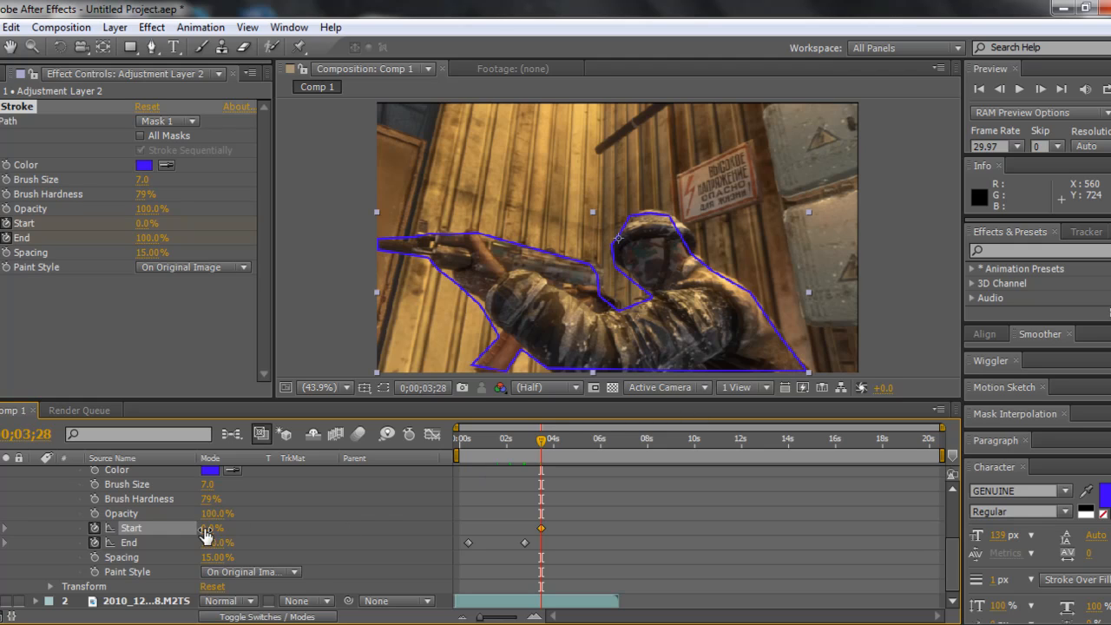
pyautogui.click(600, 441)
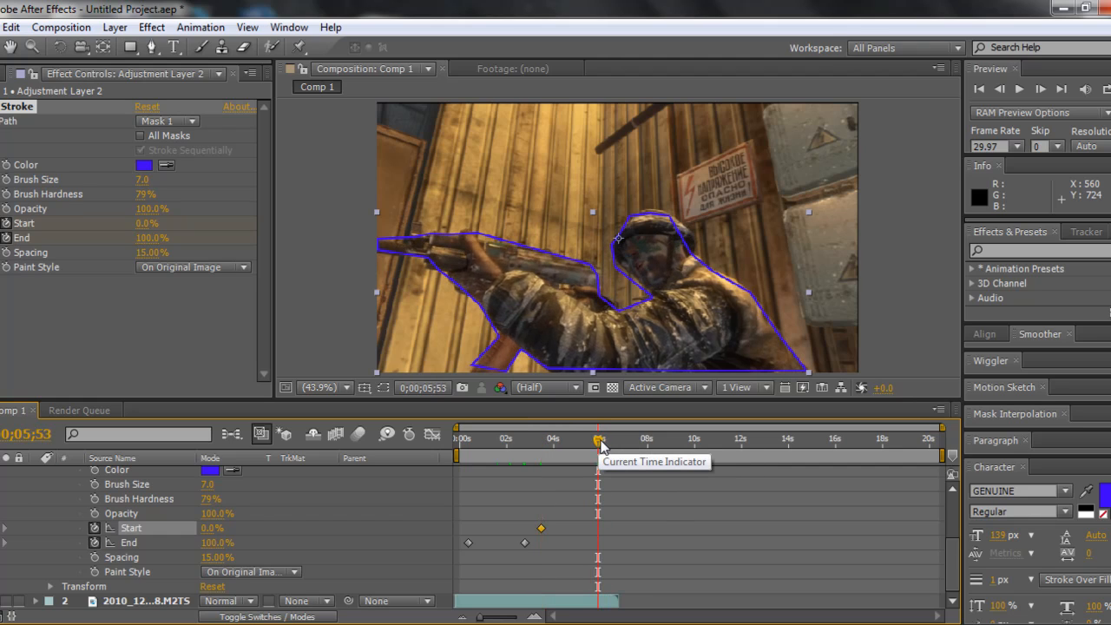
pyautogui.click(605, 442)
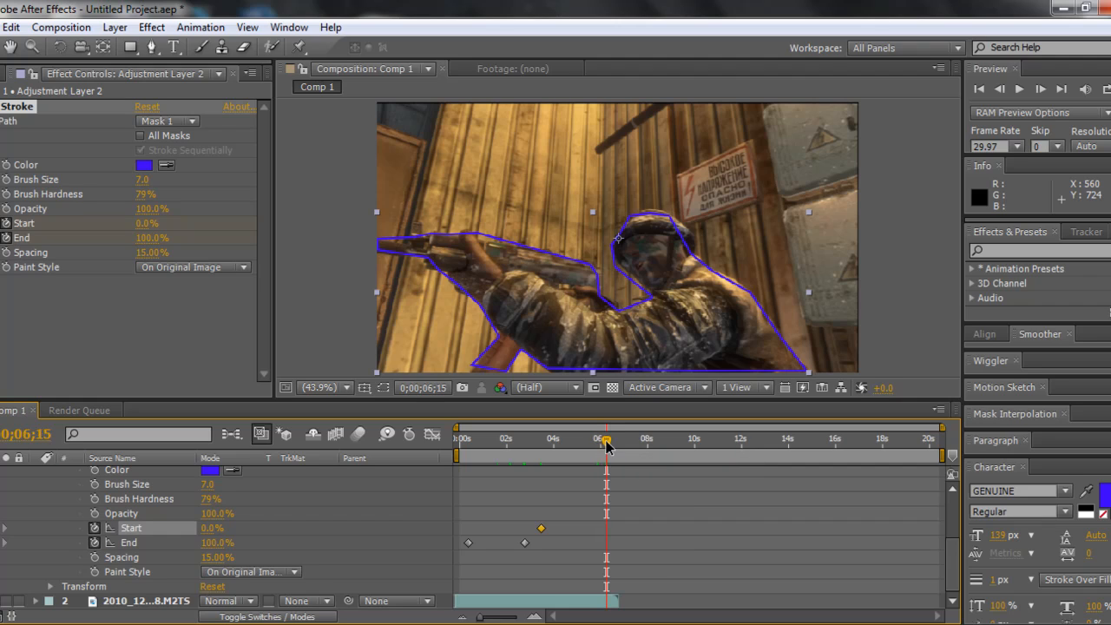
pyautogui.click(217, 527)
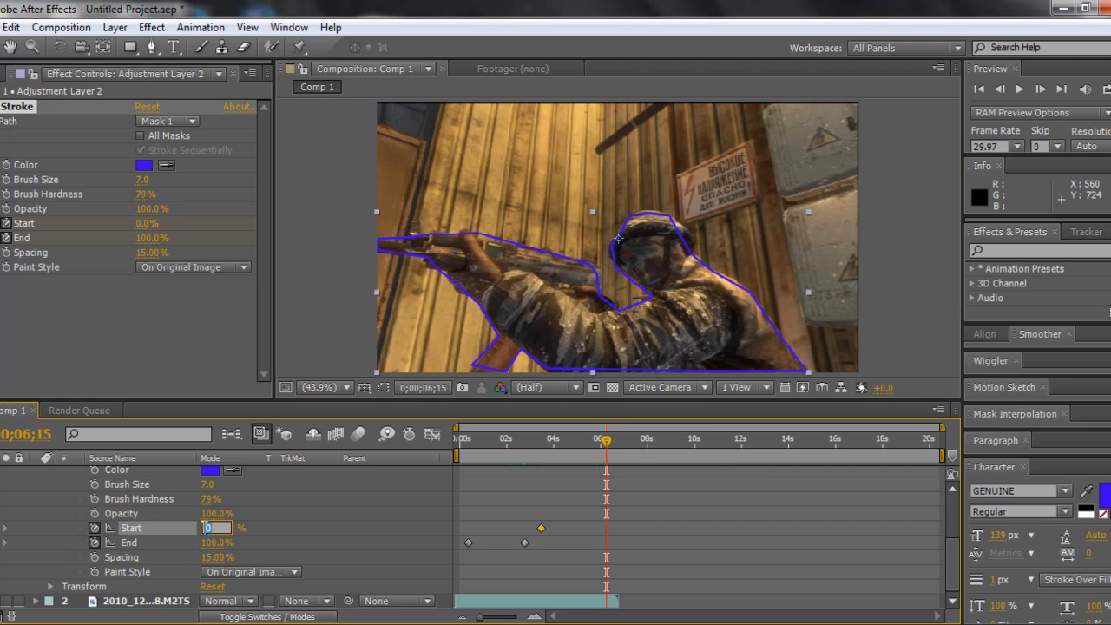
pyautogui.press('Return')
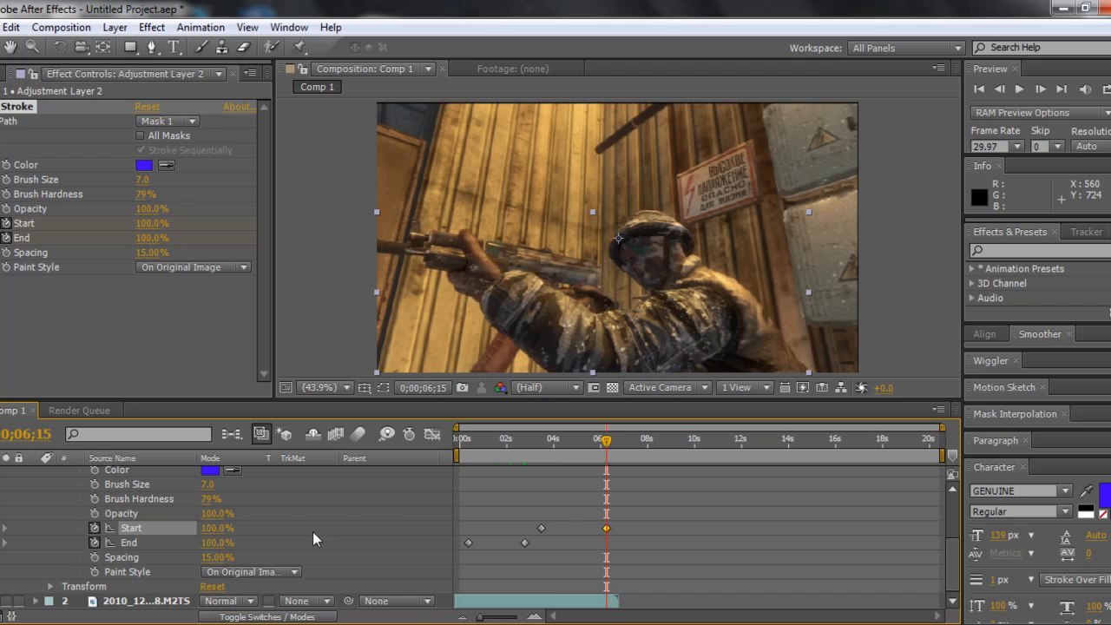
# Scrub through the composition to check the outline drawing on and off, and return to the first frame.
pyautogui.click(464, 441)
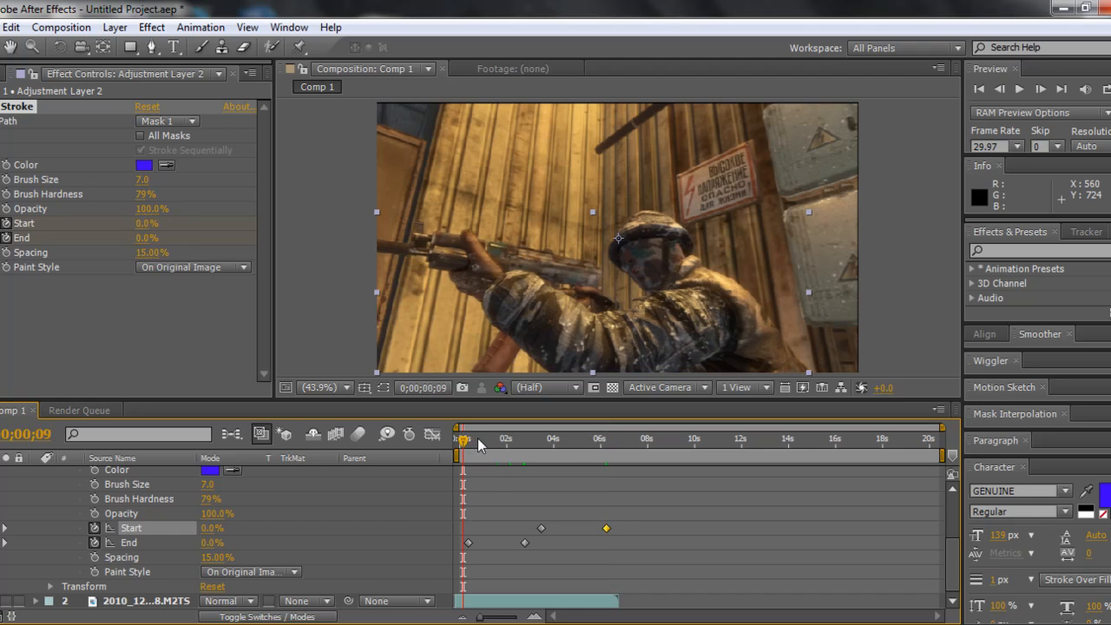
pyautogui.click(486, 439)
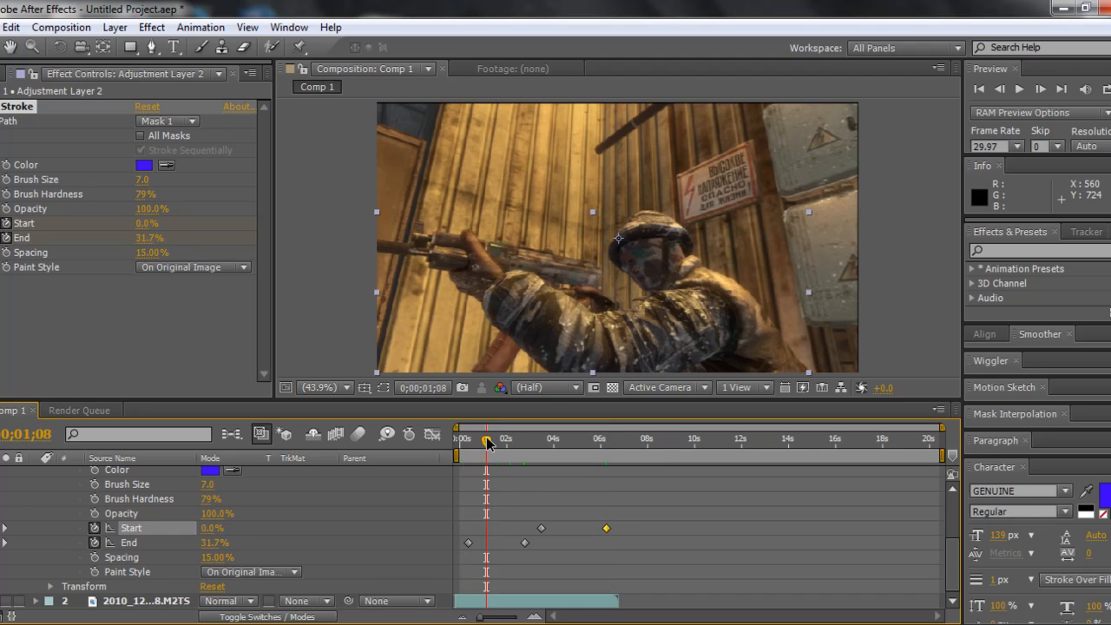
pyautogui.click(532, 439)
pyautogui.moveTo(532, 439); pyautogui.dragTo(611, 443)
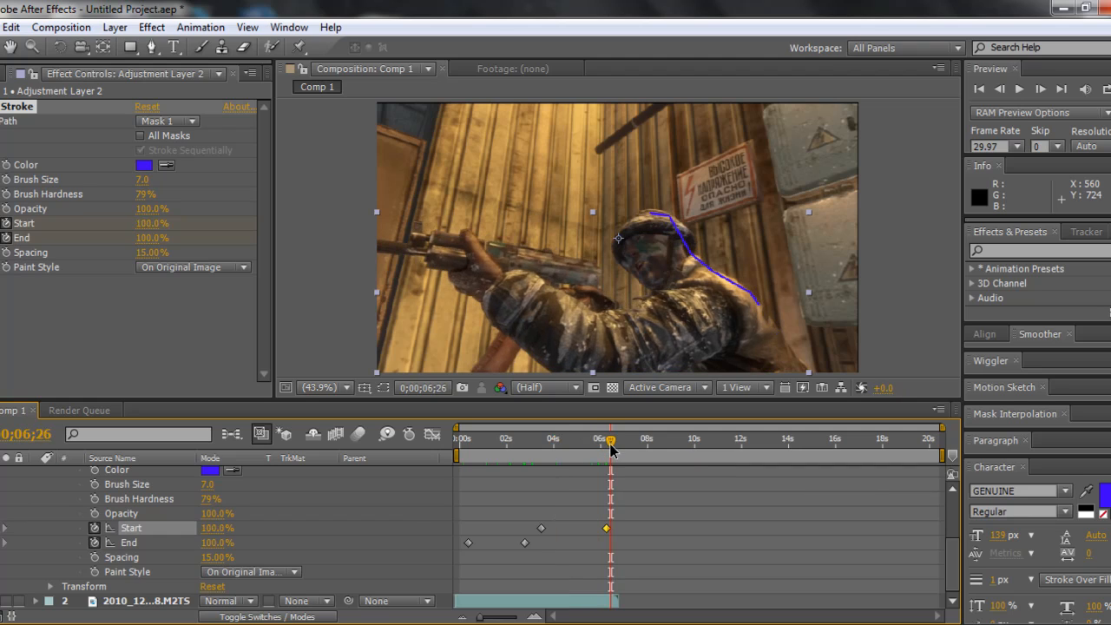
pyautogui.click(460, 442)
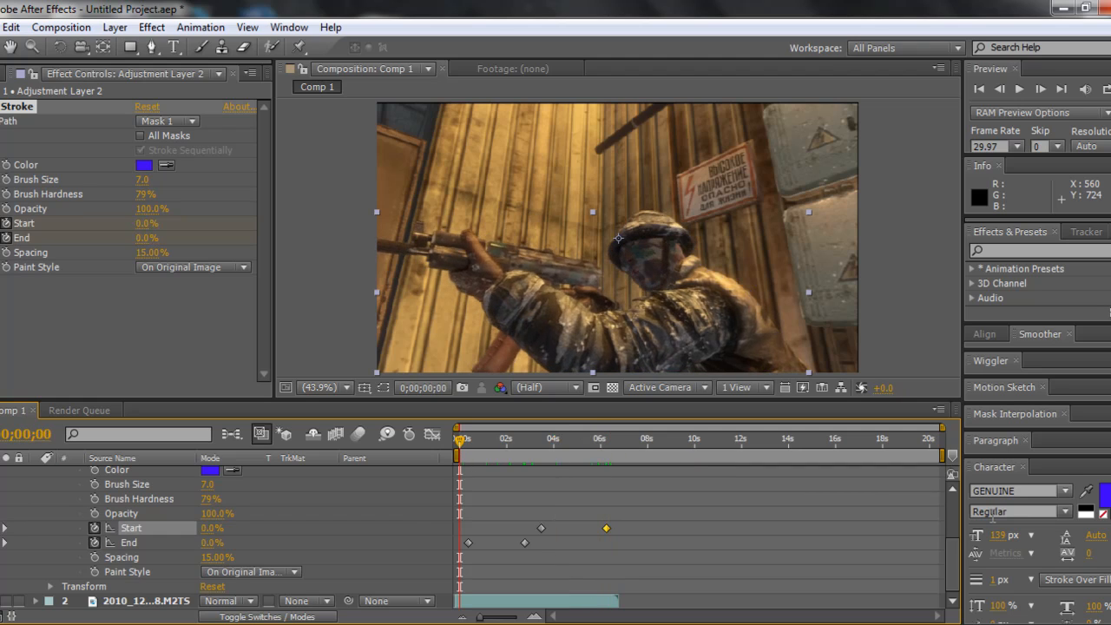
# Apply the Curves effect to the masked adjustment layer and bend its RGB curve into a wave with a dip in the shadows.
pyautogui.scroll(5, 958, 565)
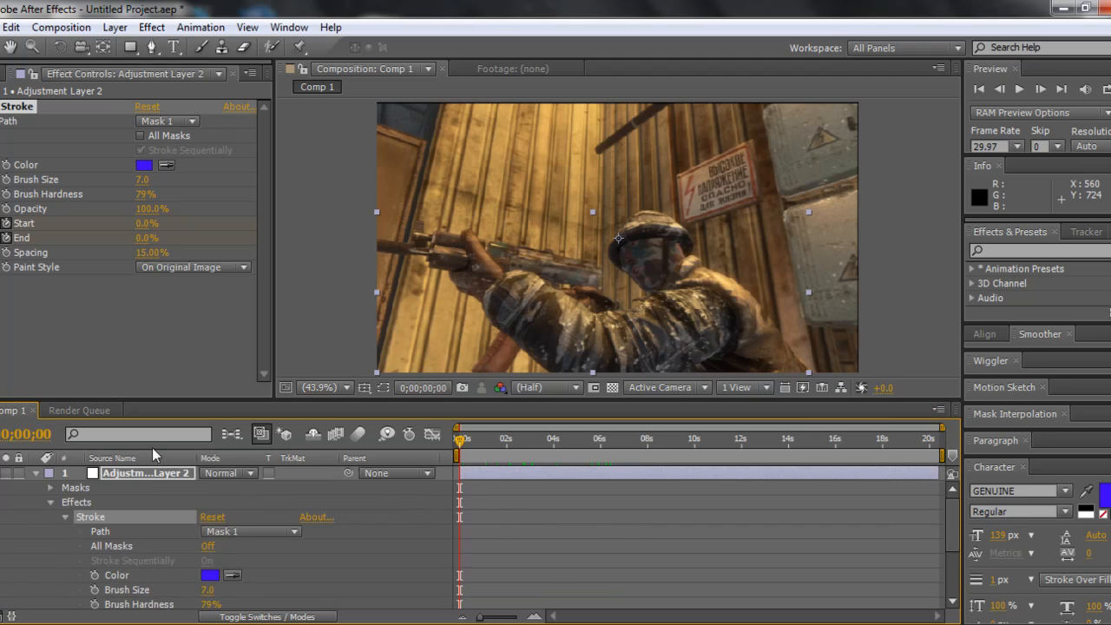
pyautogui.click(36, 473)
pyautogui.click(121, 482)
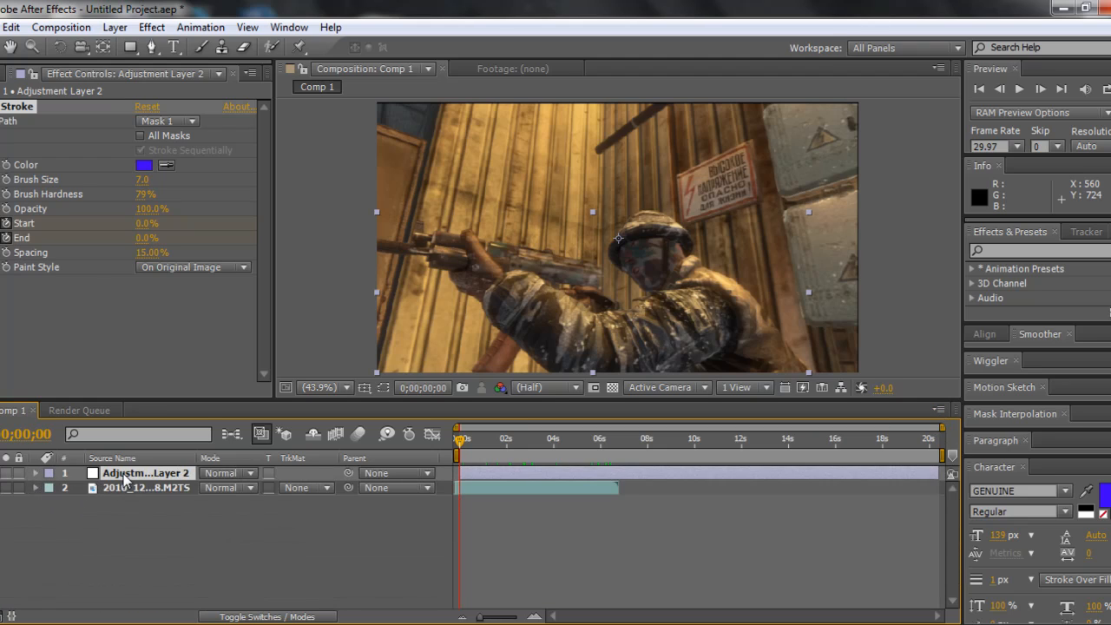
pyautogui.click(152, 27)
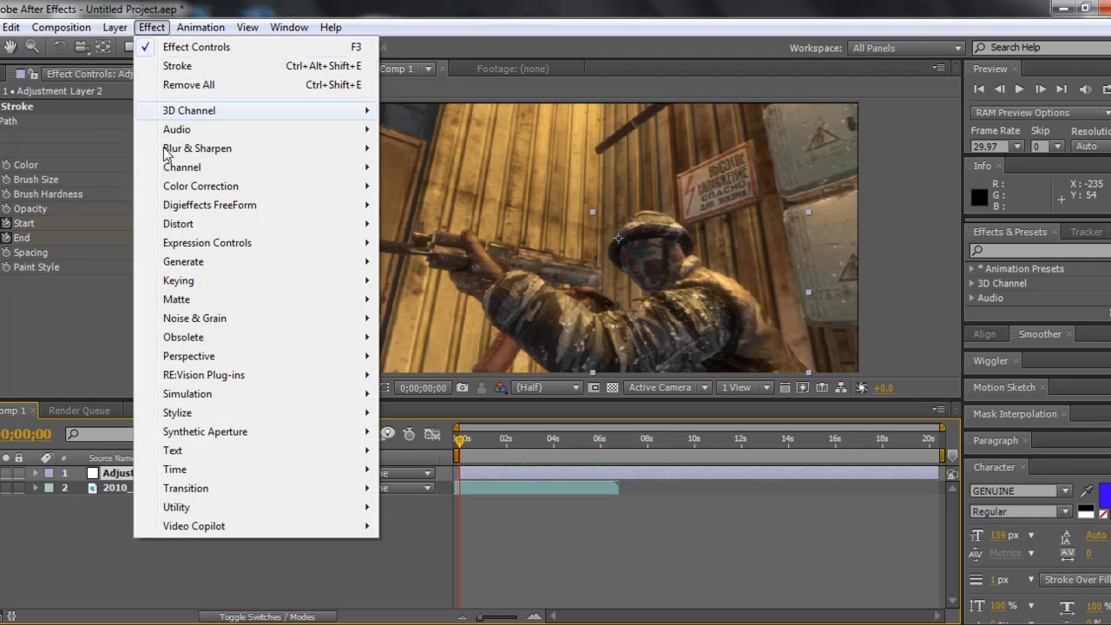
pyautogui.moveTo(184, 186)
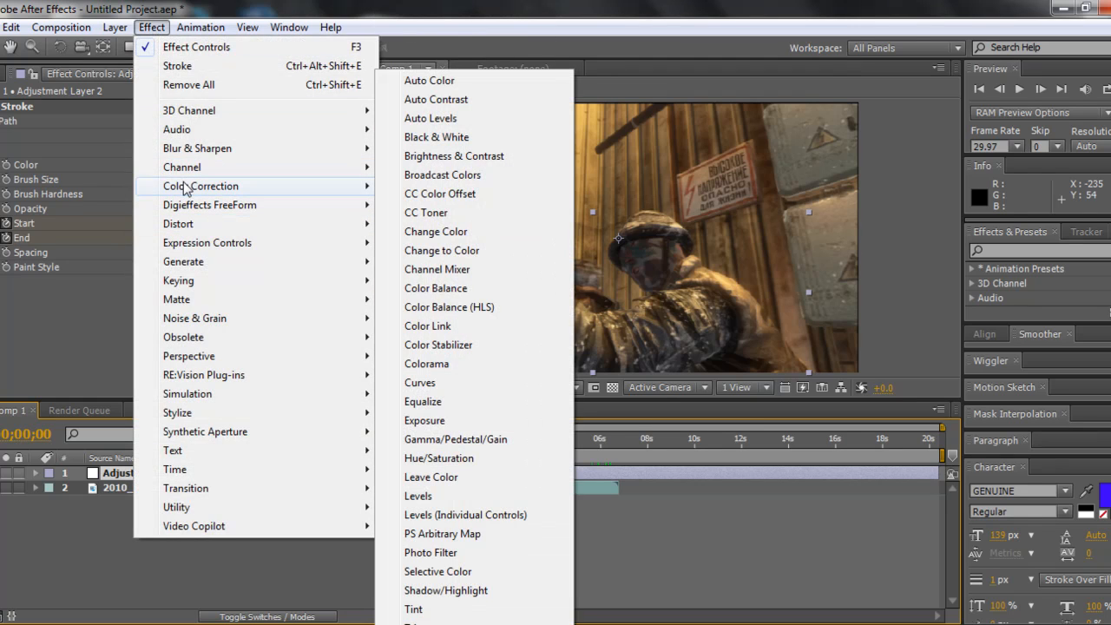
pyautogui.click(443, 386)
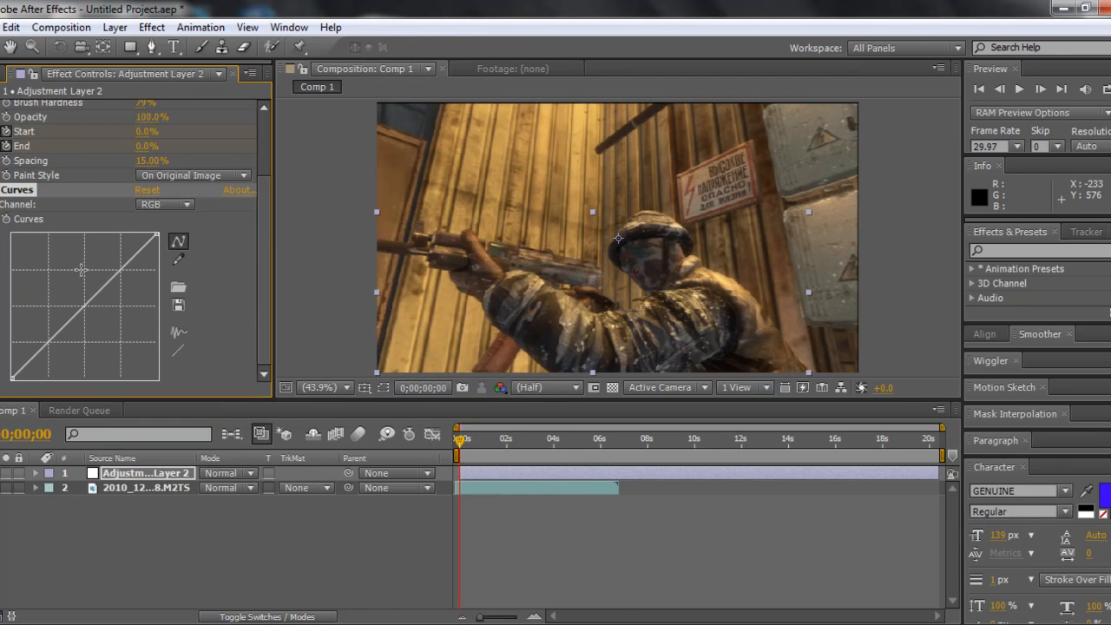
pyautogui.moveTo(104, 282); pyautogui.dragTo(102, 276)
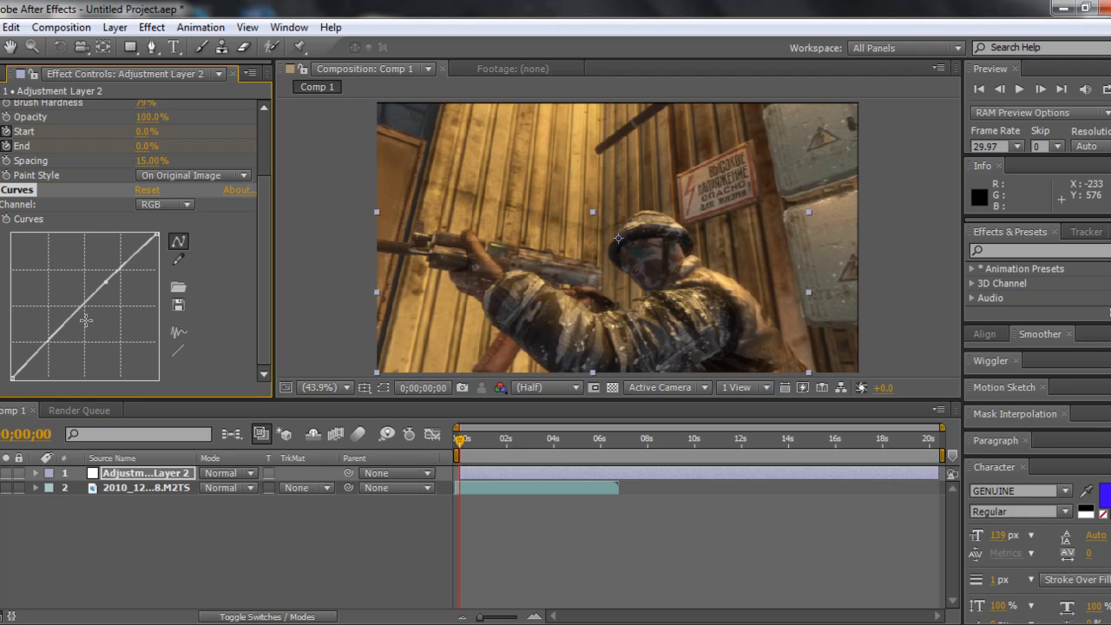
pyautogui.click(60, 331)
pyautogui.moveTo(65, 337); pyautogui.dragTo(67, 343)
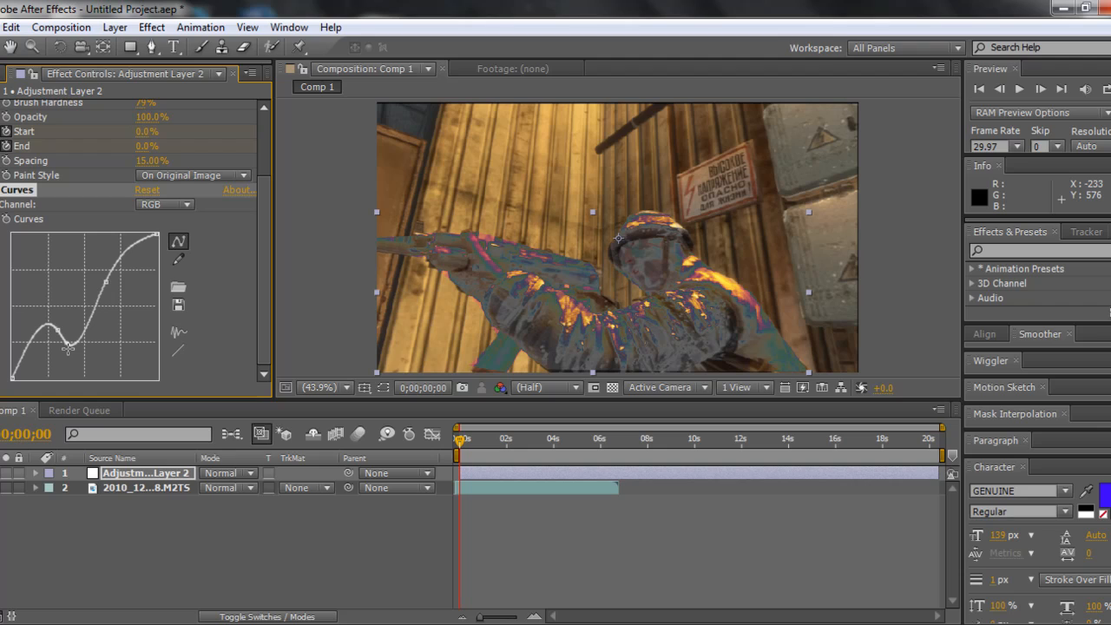
# Check the soldier's look at 0;00;02;27 and delete the Curves effect from the adjustment layer.
pyautogui.click(518, 440)
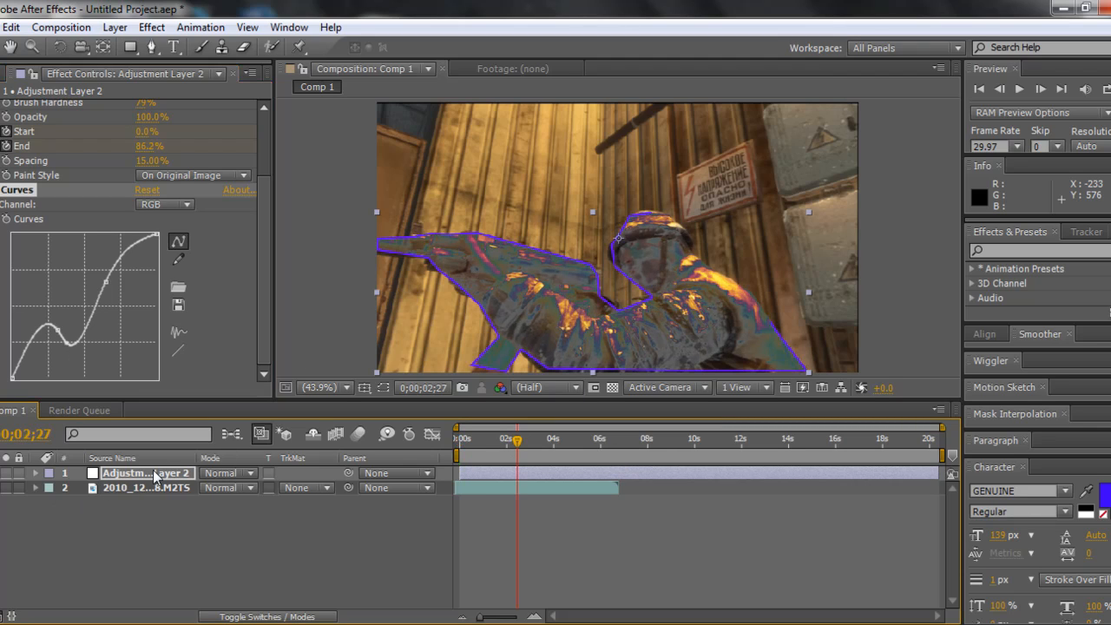
pyautogui.click(23, 189)
pyautogui.press('Delete')
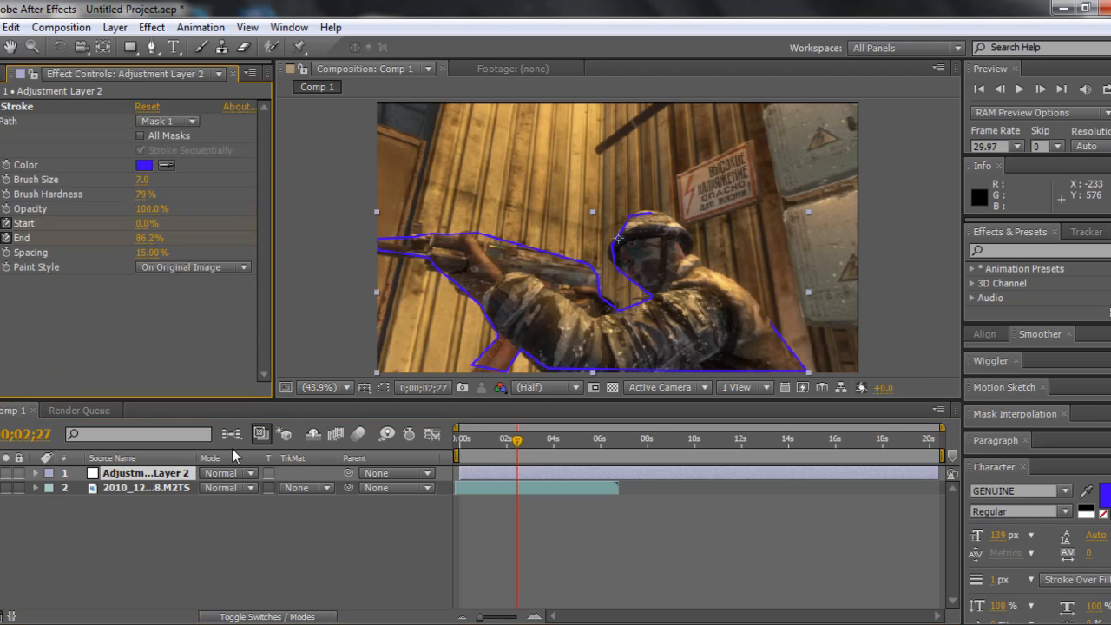